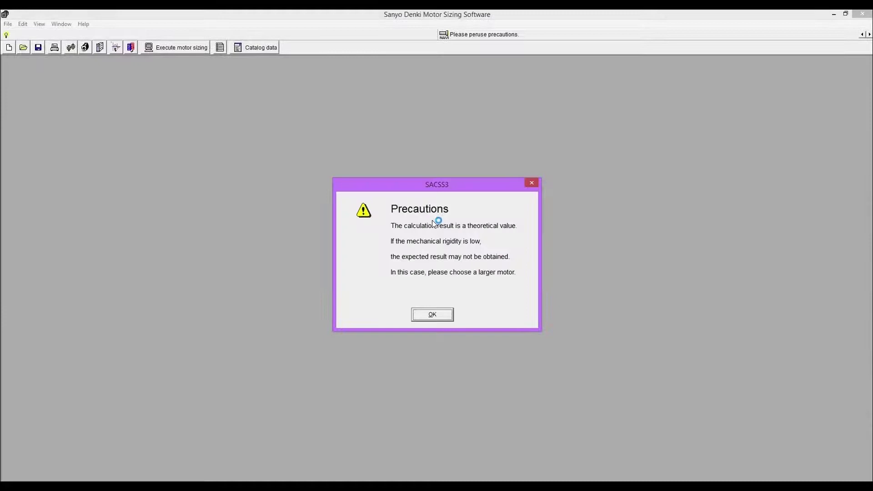
- Create a new sizing file with application notes 'SDASamp1' using the Ball screw – Rotation (Vertical) mechanism
click(430, 314)
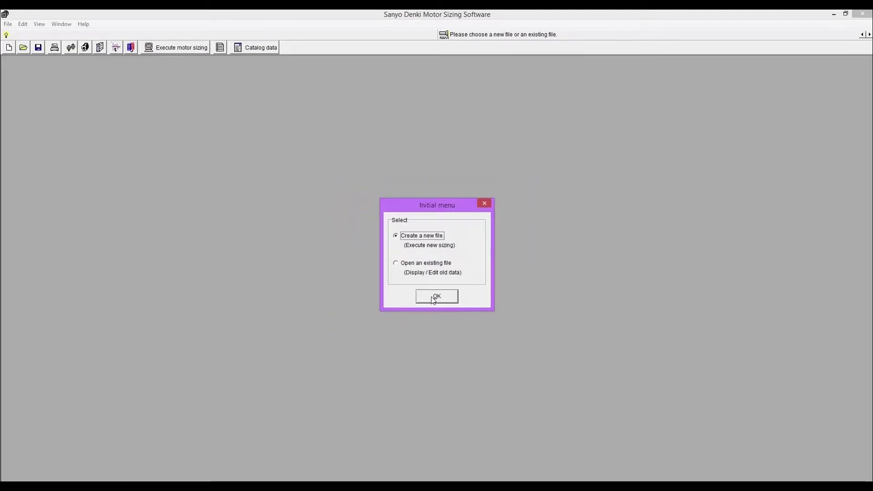
click(434, 300)
text(SDA)
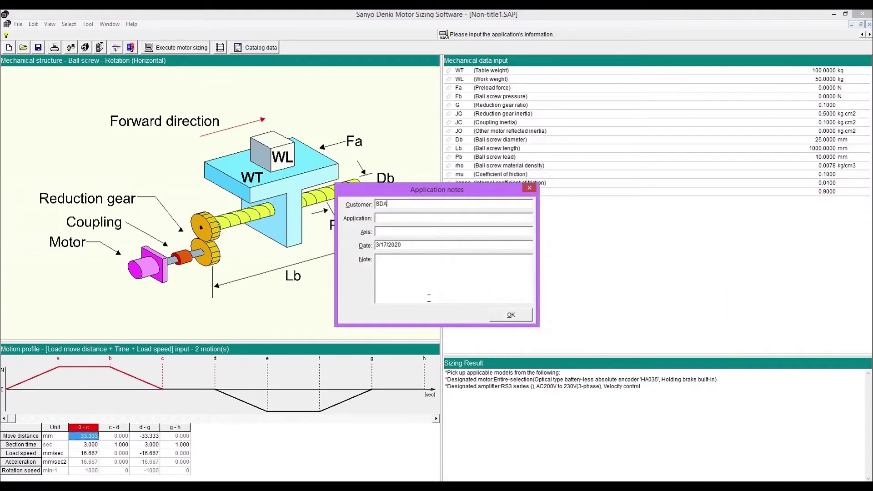
text(Sample)
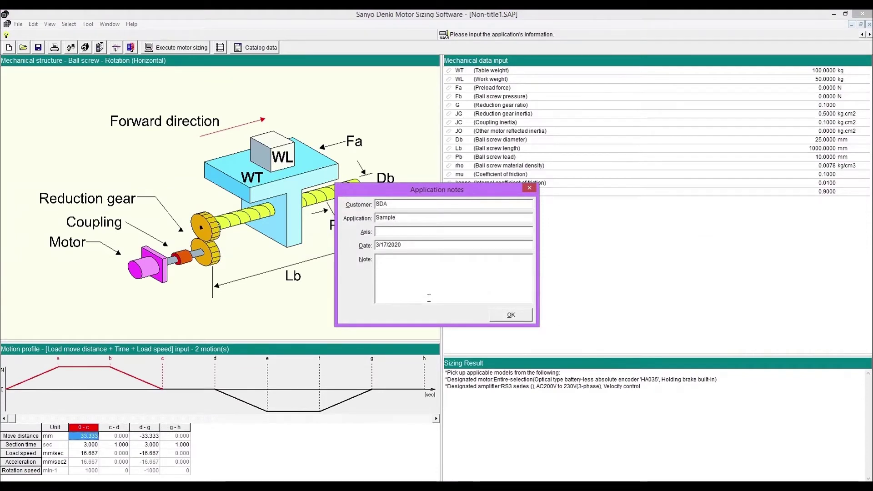
text(1)
key(Tab)
key(Tab)
click(515, 315)
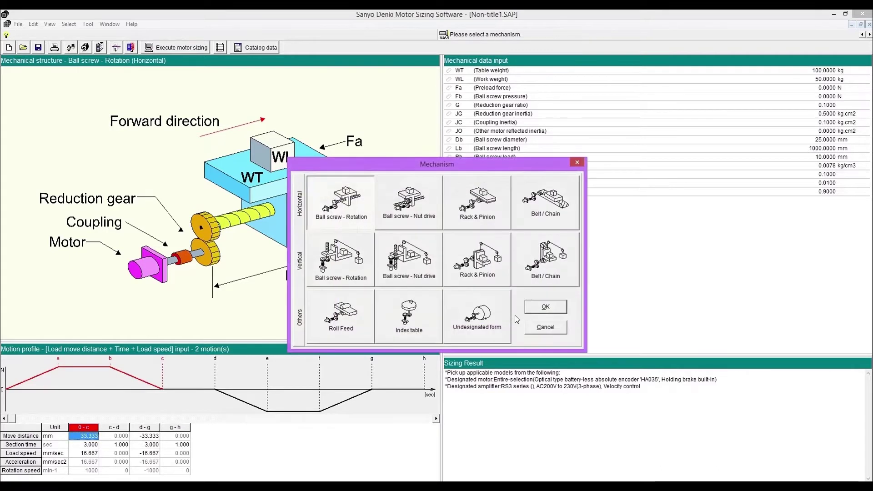
click(345, 264)
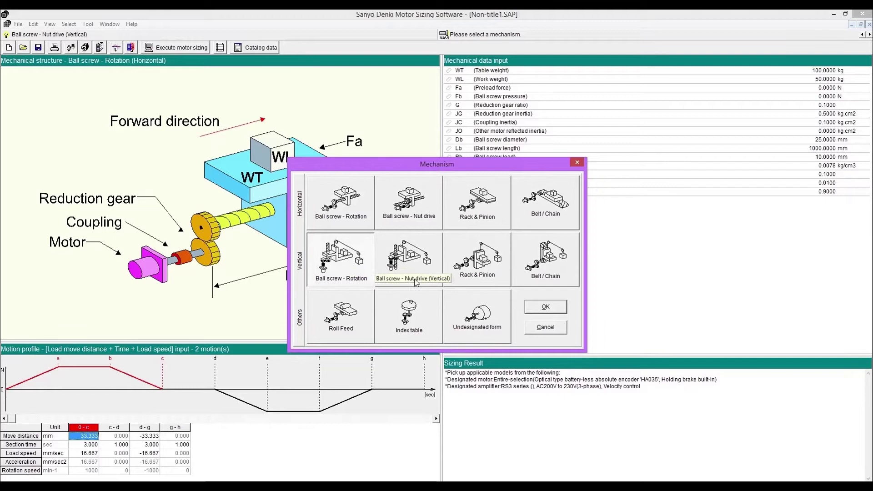
click(546, 307)
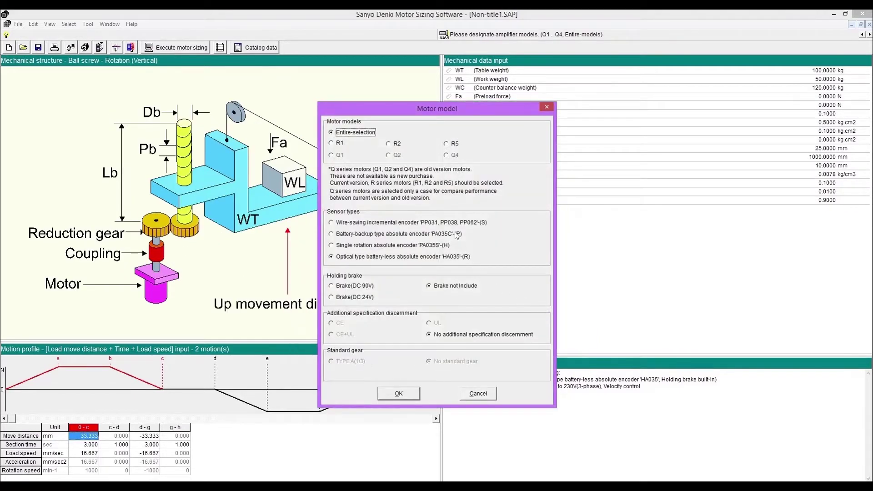
- Limit the motor model to the R2 series with a 24 V holding brake
click(389, 145)
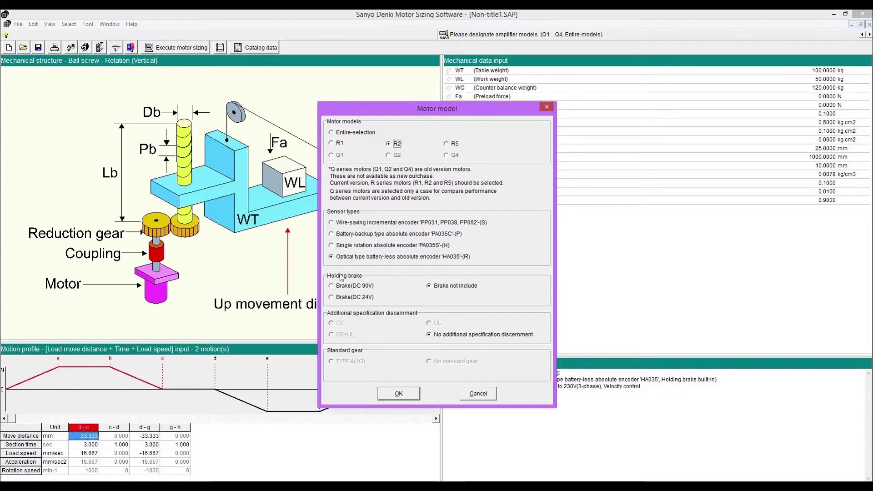
click(332, 298)
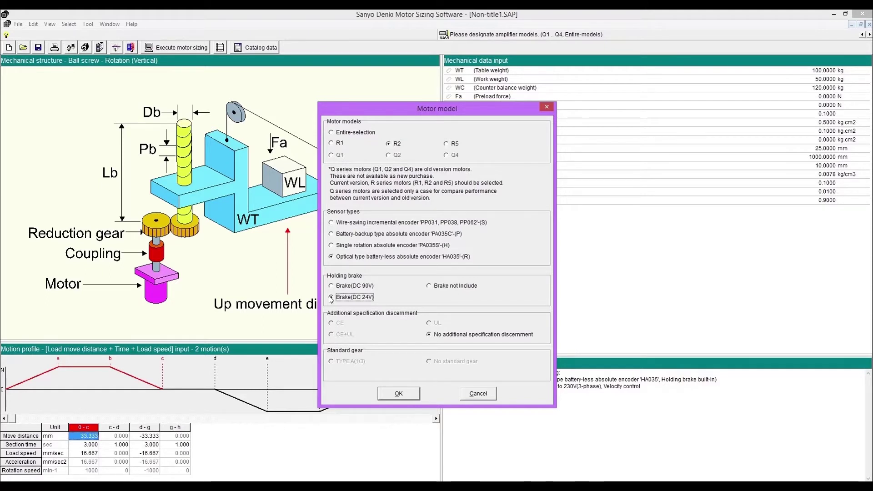
click(395, 392)
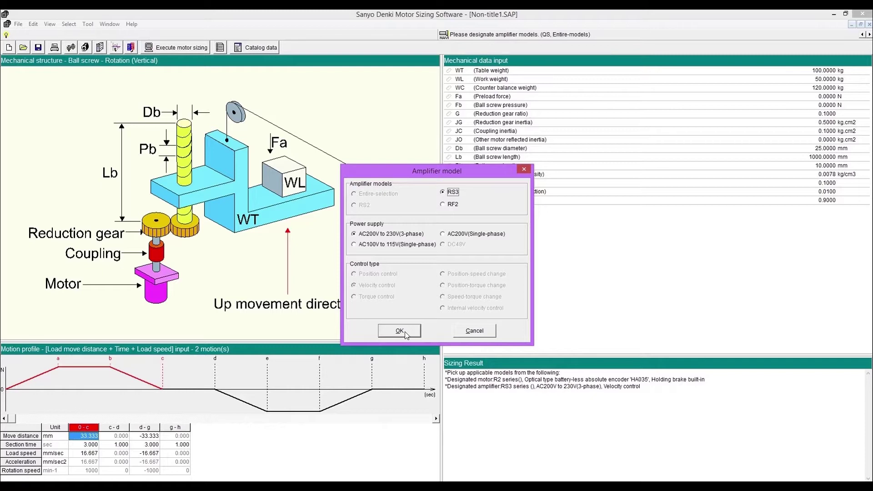
- Accept the RS3 amplifier with AC200V to 230V (3-phase) supply
click(400, 331)
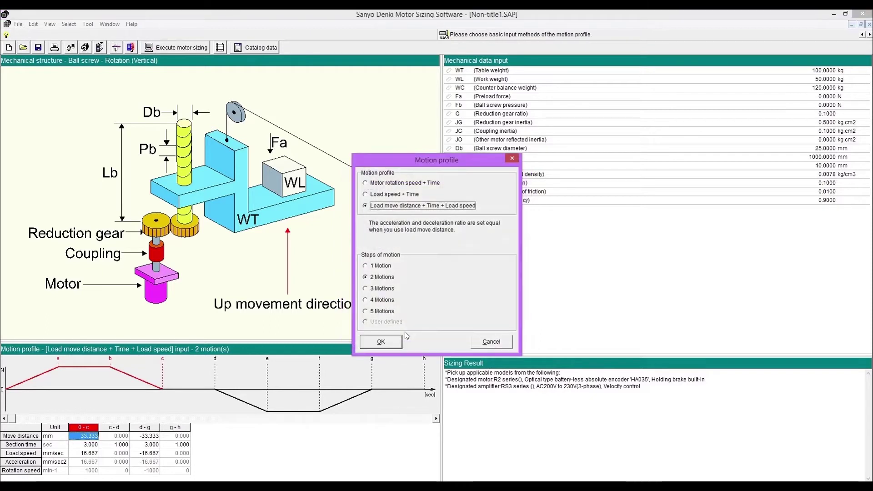
- Accept the 2-motion profile, then enter WT 50 kg, WL 100 kg, WC 0 kg and Fa 0 N
click(383, 341)
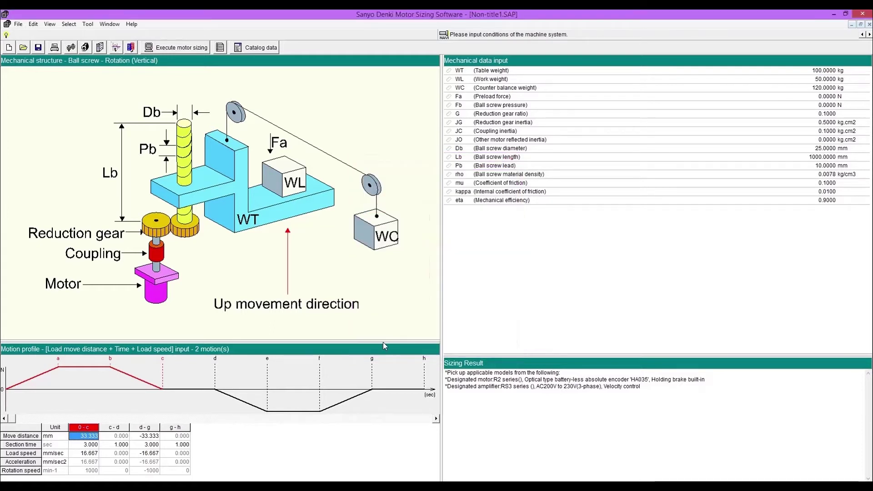
click(820, 70)
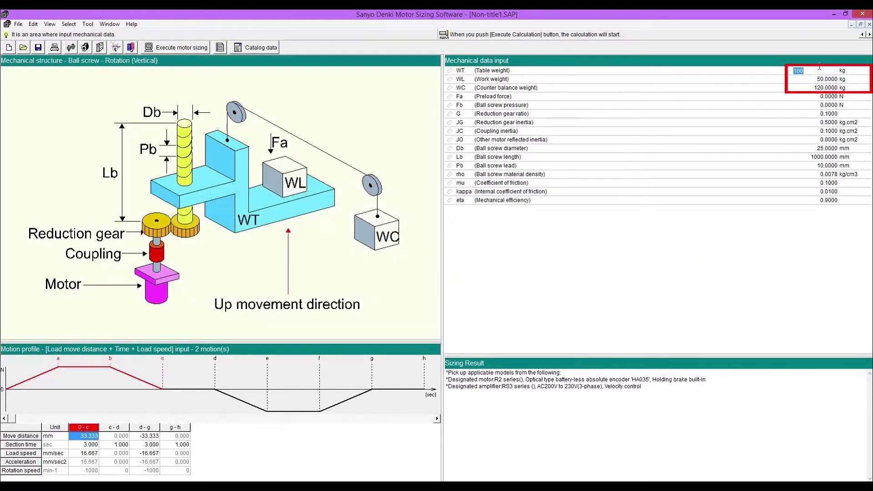
key(Return)
text(100)
key(Return)
text(0)
key(Return)
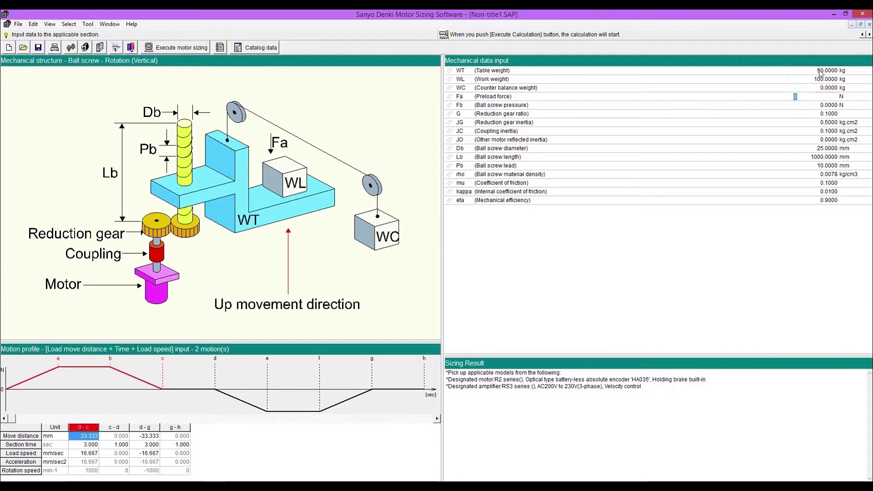
click(820, 71)
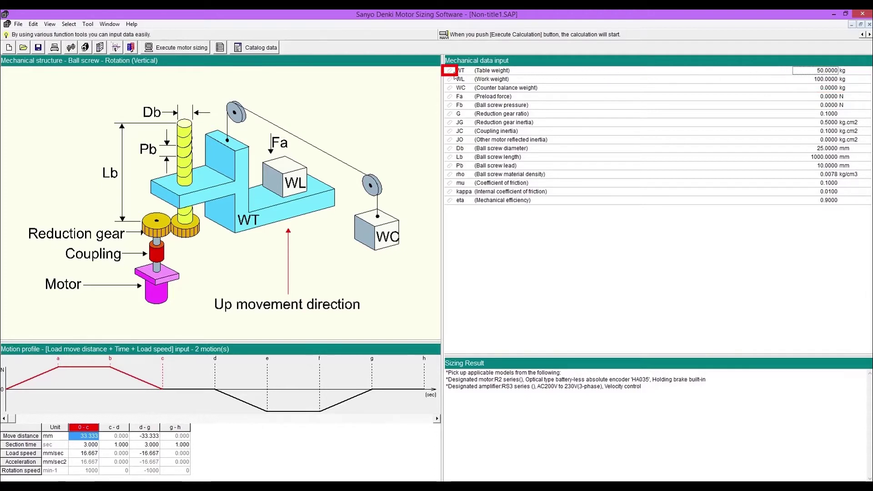
click(450, 70)
click(491, 81)
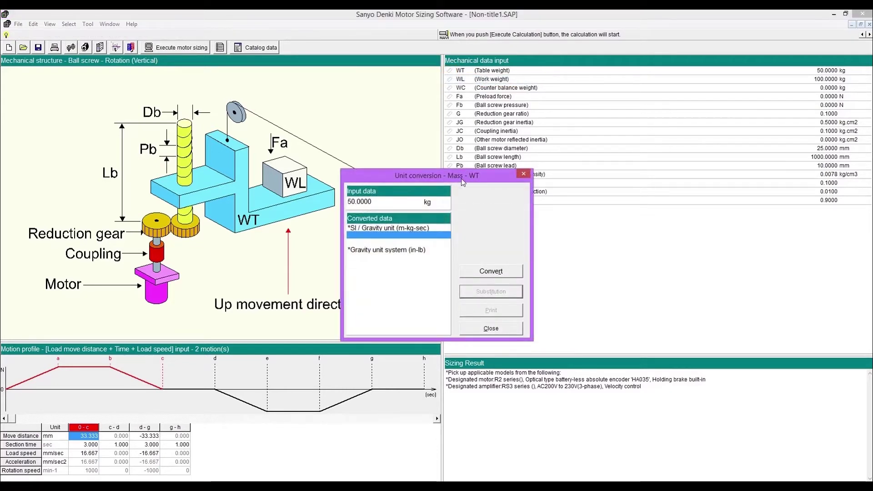
click(448, 204)
click(448, 203)
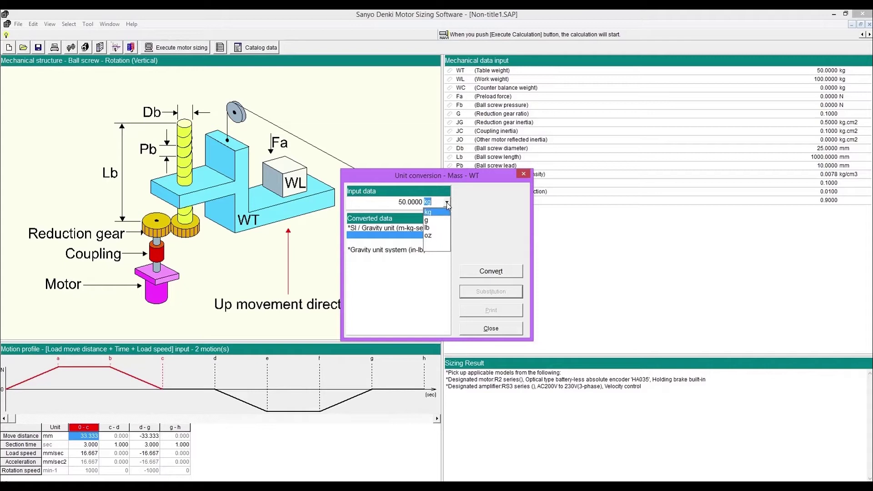
click(436, 228)
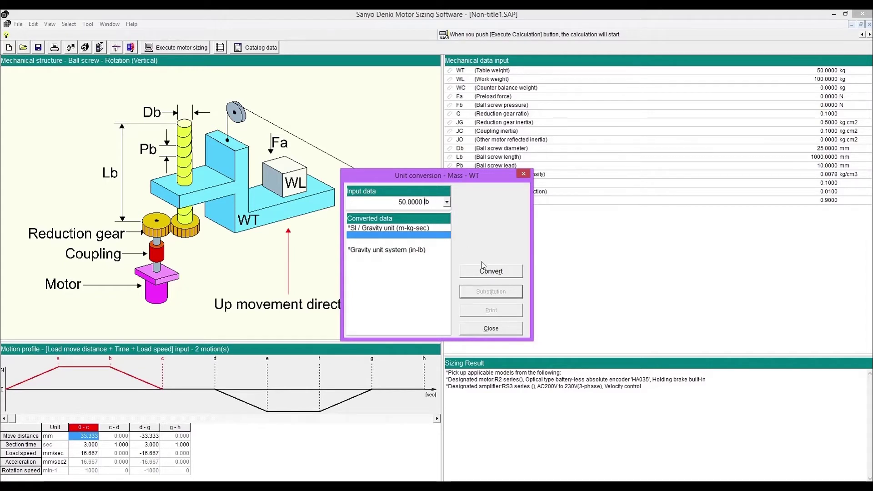
click(490, 273)
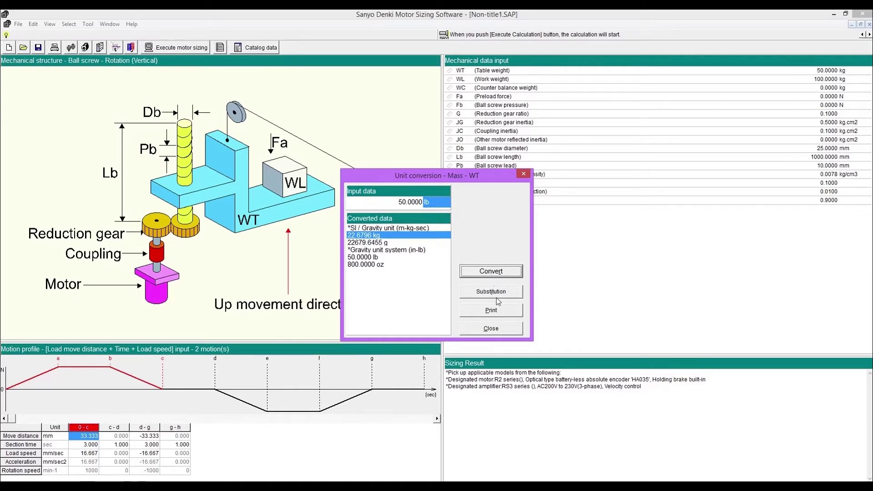
click(498, 328)
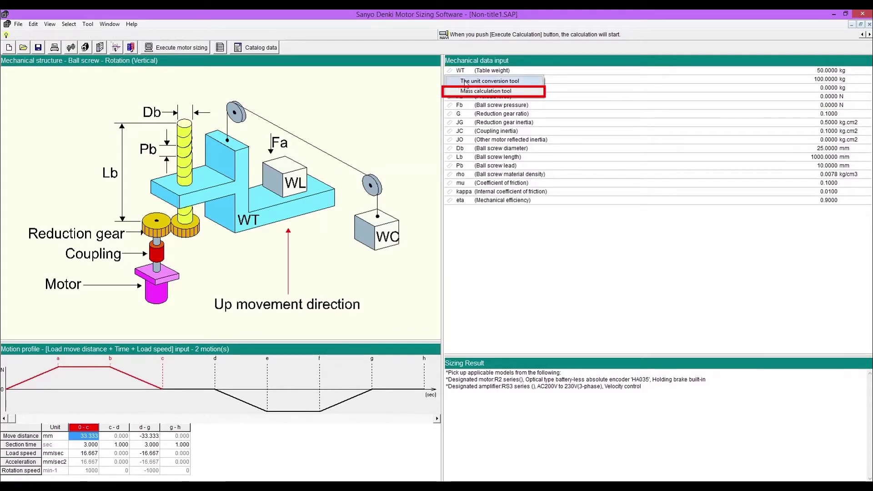
- Open the mass calculation tool for WT with a hollow cylinder shape
double_click(477, 92)
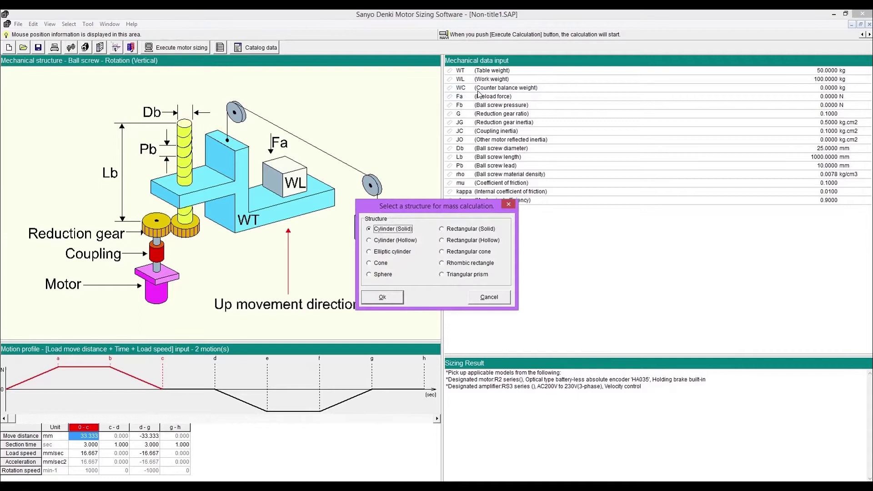
click(408, 241)
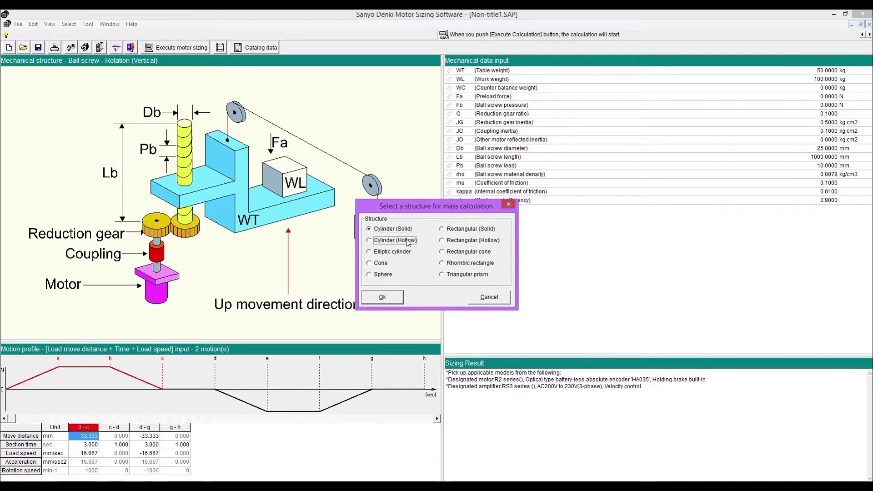
click(383, 296)
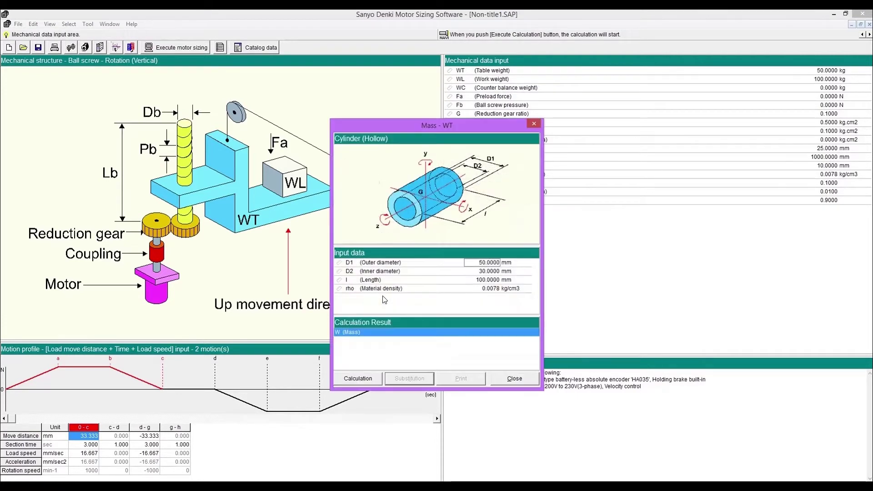
- Enter D1 200 mm, D2 50 mm and length 300 mm, then apply the 68.9187 kg result to WT
click(476, 266)
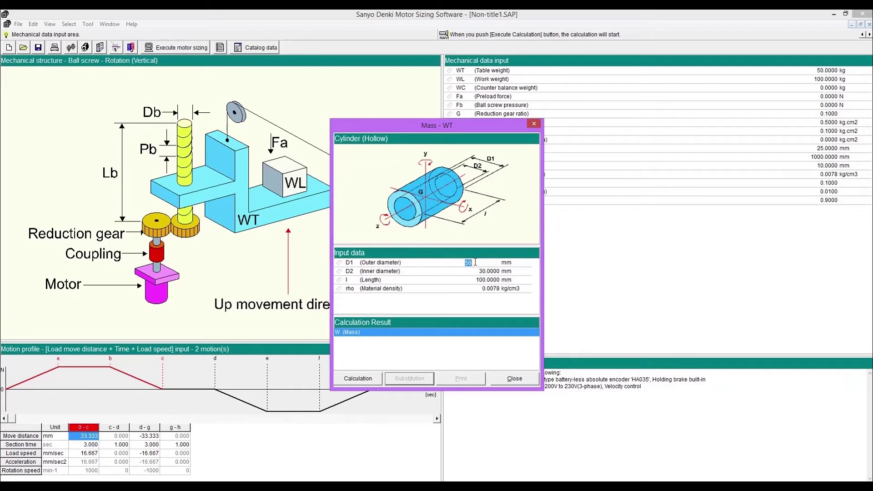
text(200)
key(Tab)
text(50)
key(Tab)
text(300)
key(Tab)
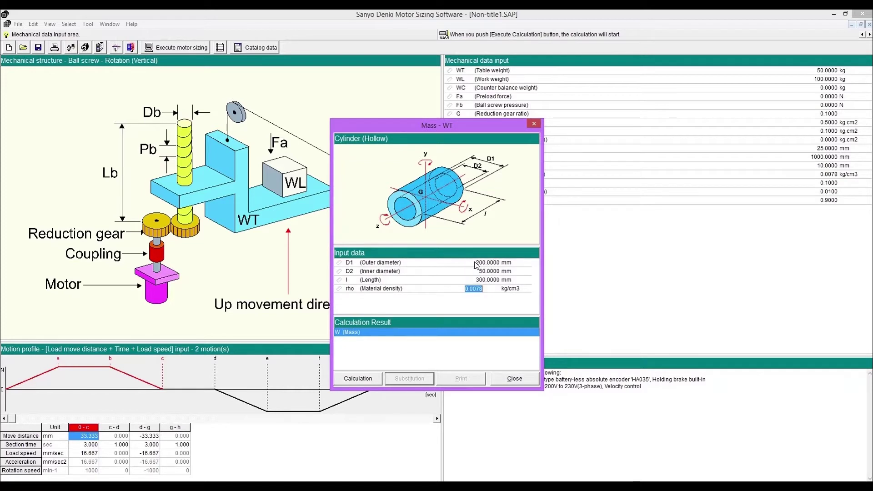
click(349, 380)
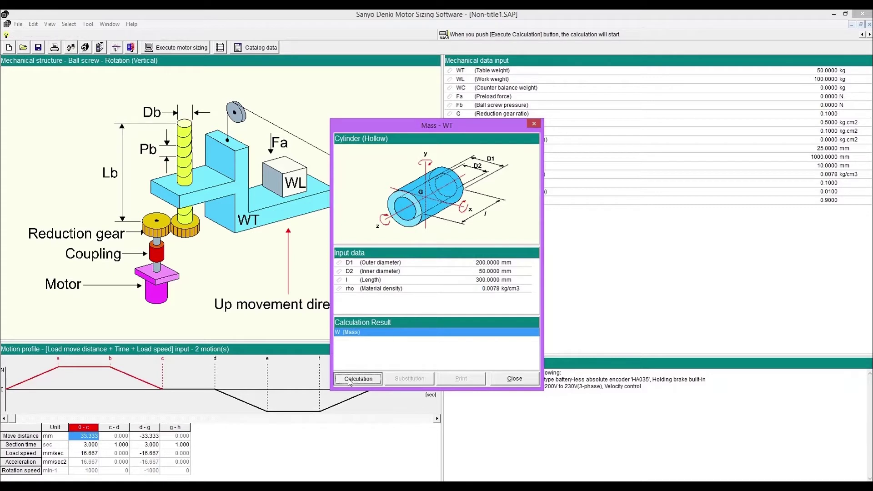
click(405, 379)
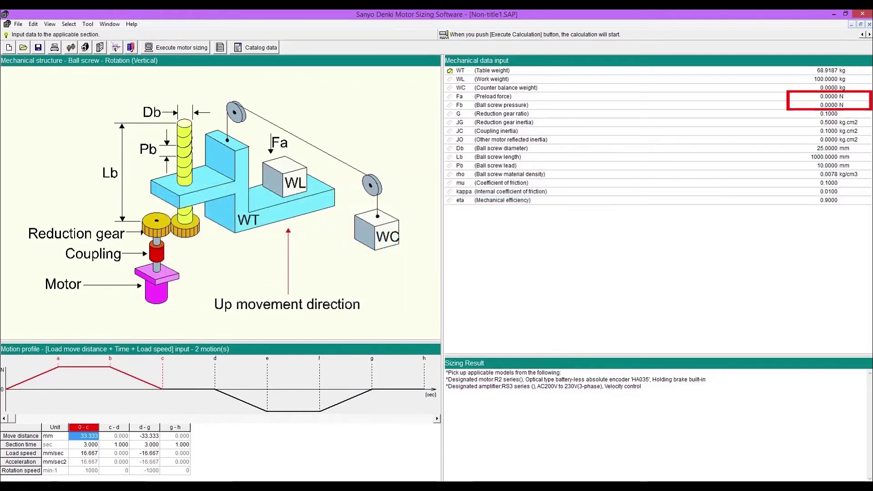
- Enter a preload force Fa of 100, leaving ball screw pressure Fb at 0
double_click(819, 97)
text(100)
key(Return)
key(Escape)
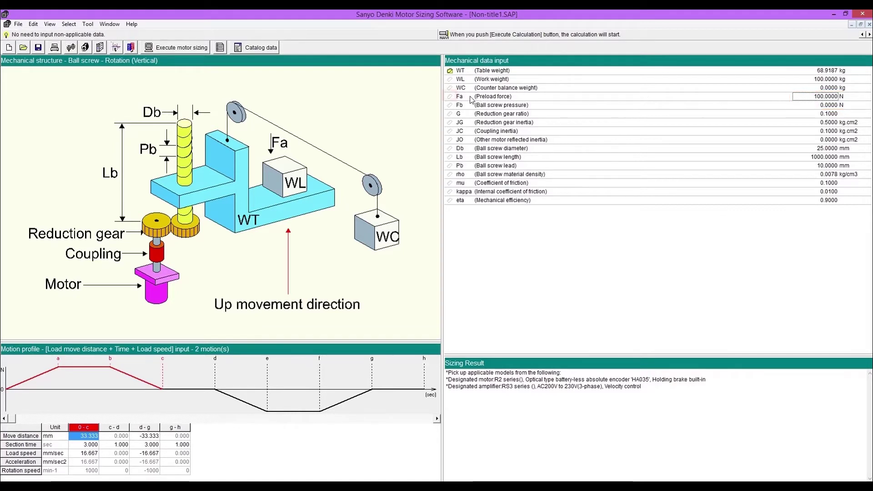
- Convert 100 lb to 444.8201 N and apply it to Fa
click(450, 97)
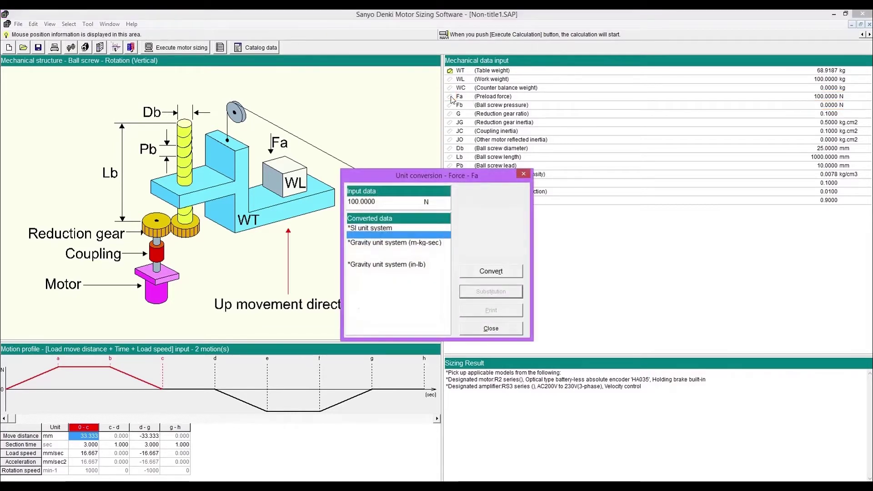
click(446, 204)
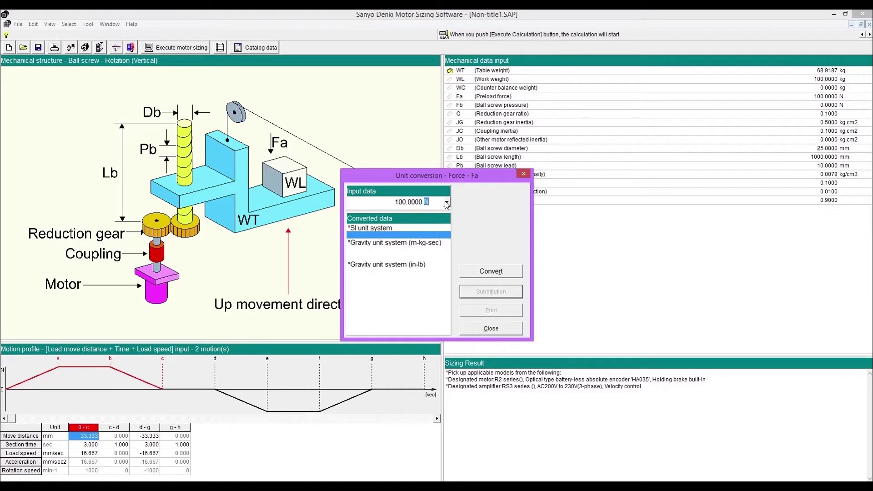
click(447, 204)
click(444, 239)
click(481, 273)
click(490, 293)
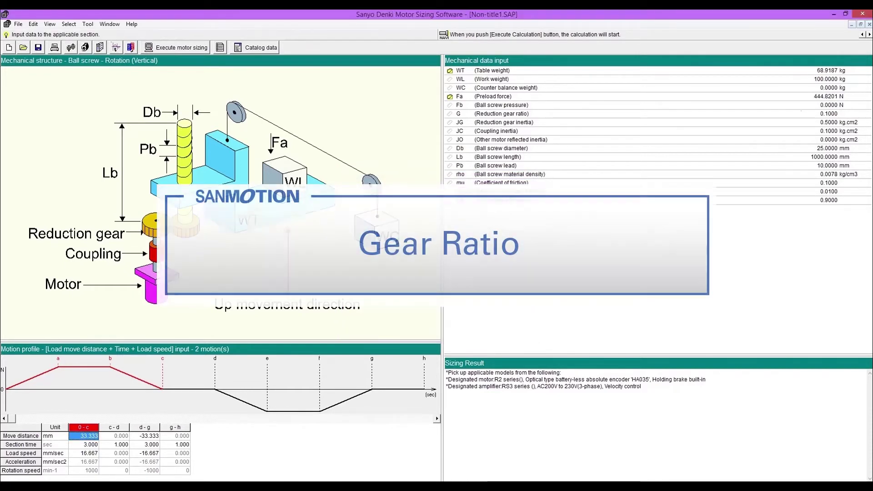
- Set the reduction gear ratio G to 0.75, then correct it to 0.1500
click(826, 114)
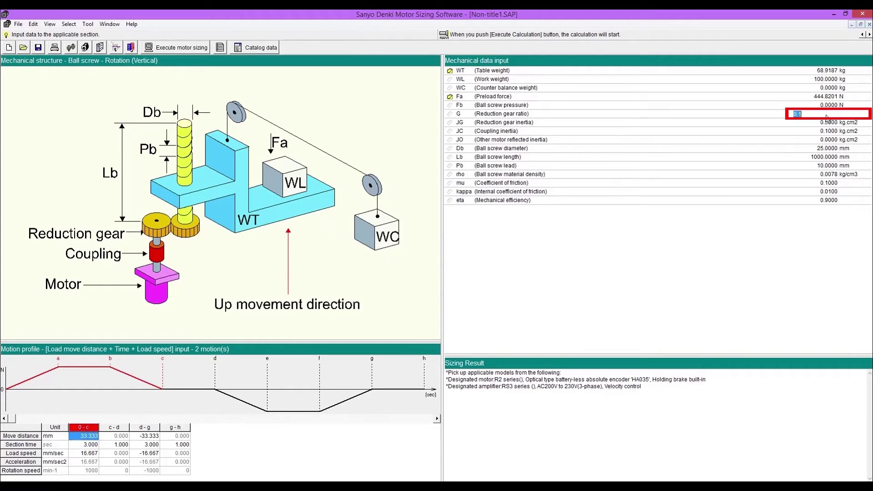
text(0.75)
key(Return)
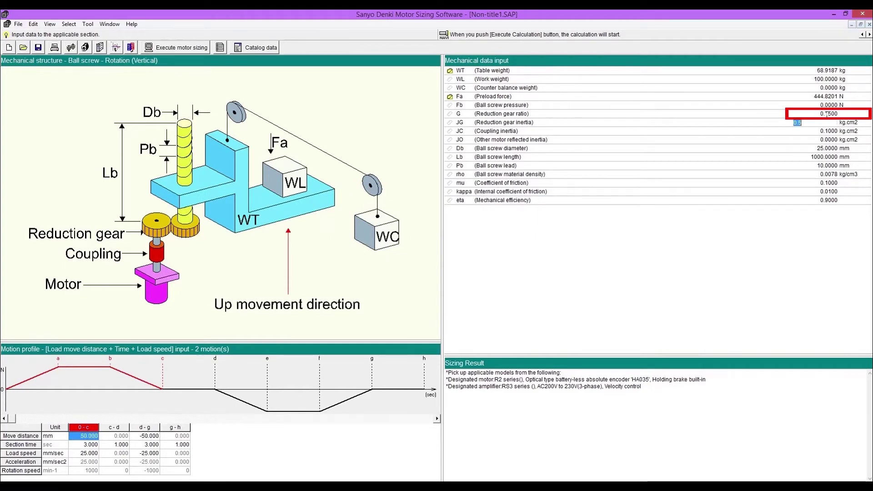
click(827, 114)
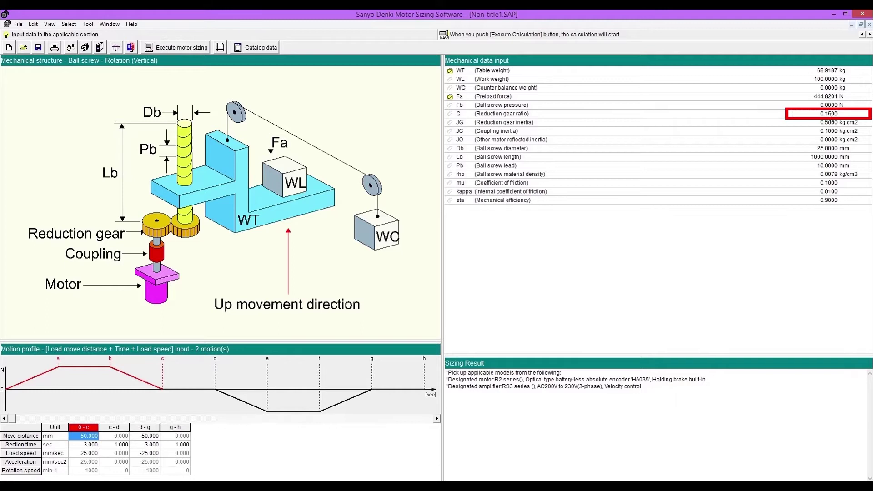
key(Return)
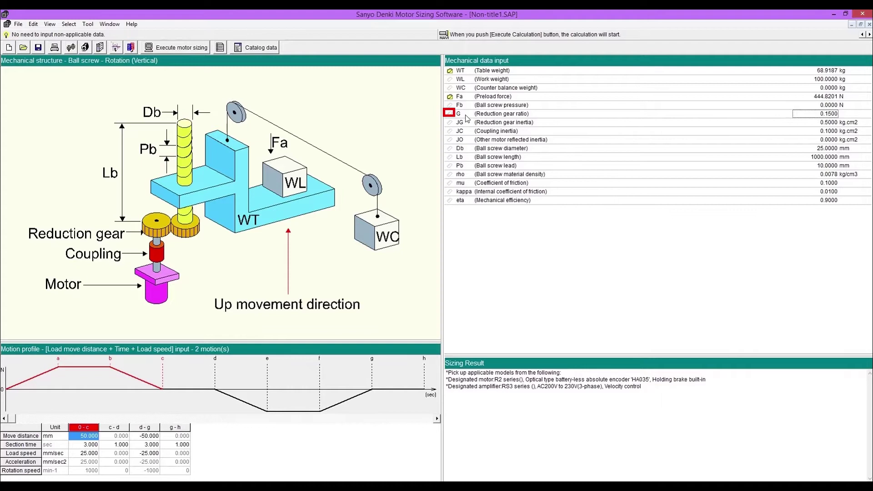
click(450, 113)
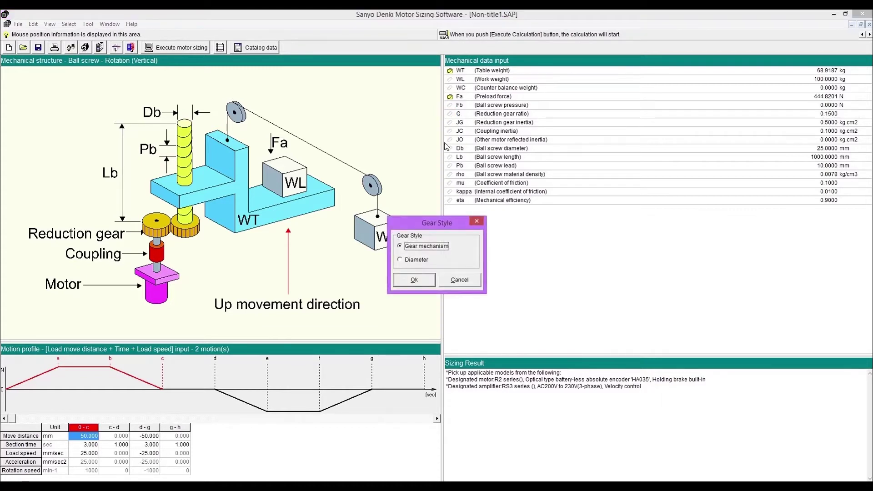
click(422, 281)
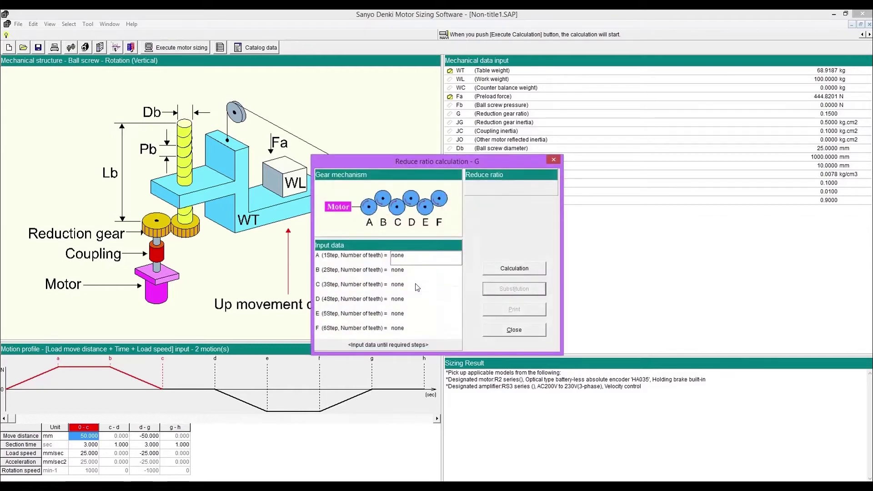
text(10)
key(Return)
text(20)
key(Return)
text(30)
key(Return)
text(40)
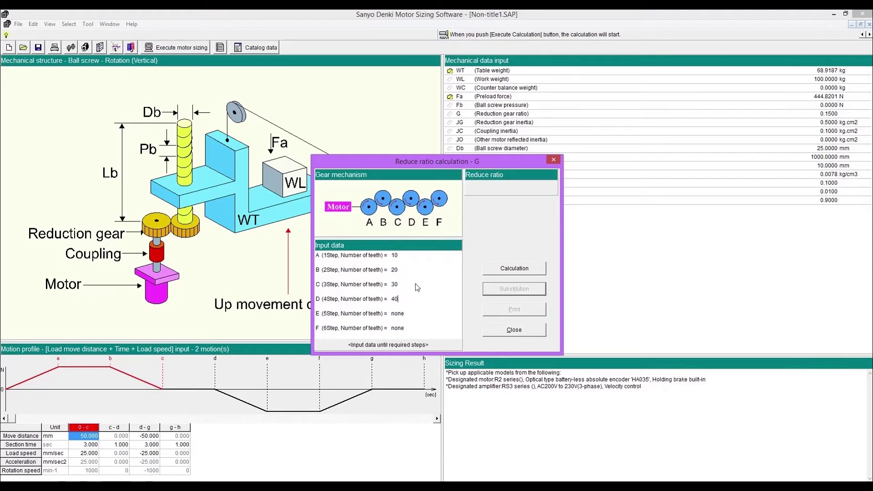
key(Return)
text(50)
key(Return)
text(60)
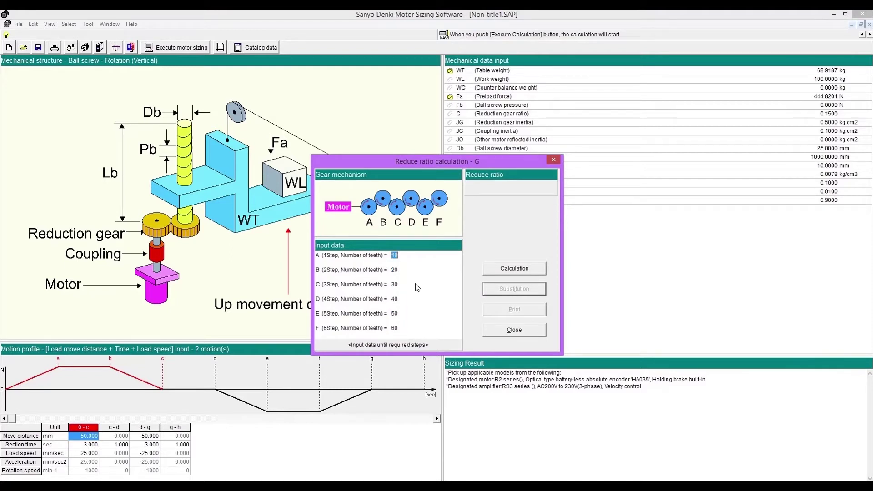
click(498, 271)
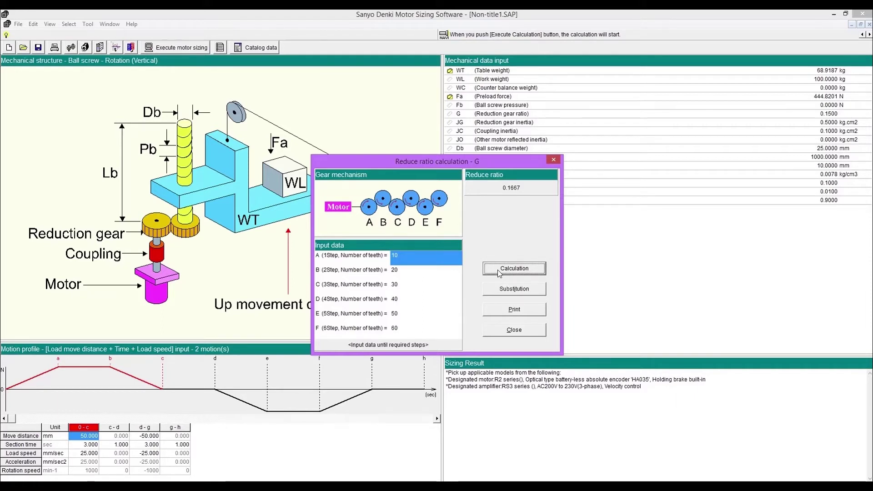
click(515, 330)
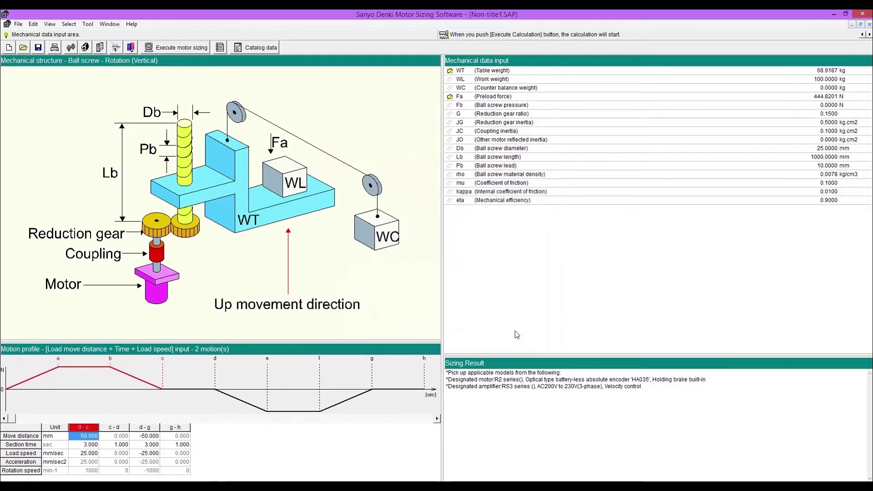
- Open the gear ratio calculator for G using the pulley diameter method
click(449, 116)
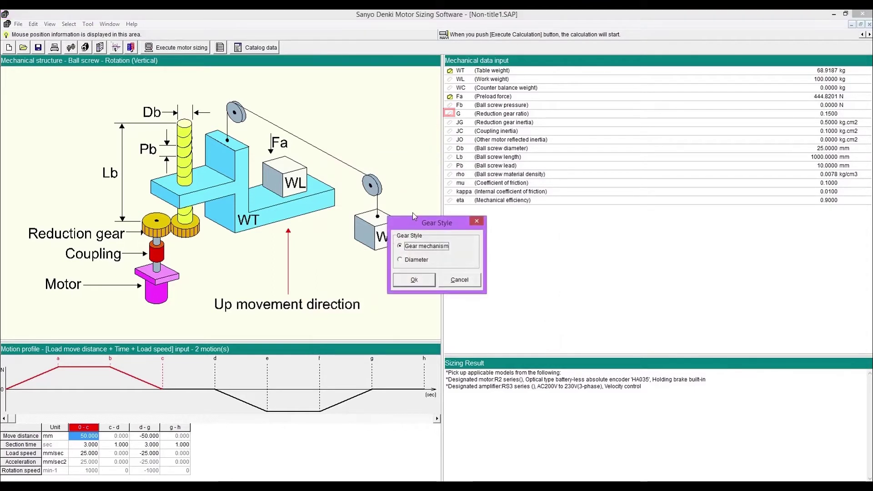
click(407, 260)
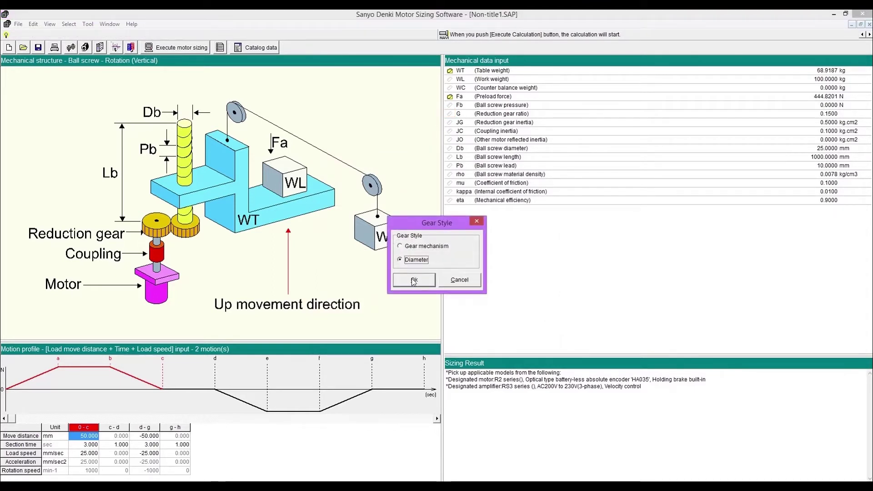
click(414, 281)
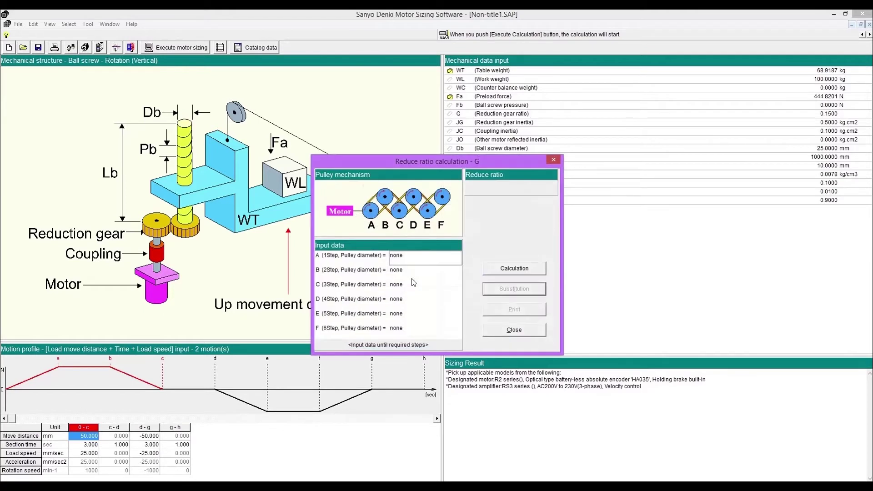
- Enter pulley diameters 10, 20, 30, 40, 50 and 60, then apply the 0.1667 ratio to G
text(10)
key(Tab)
text(20)
key(Tab)
text(30)
key(Tab)
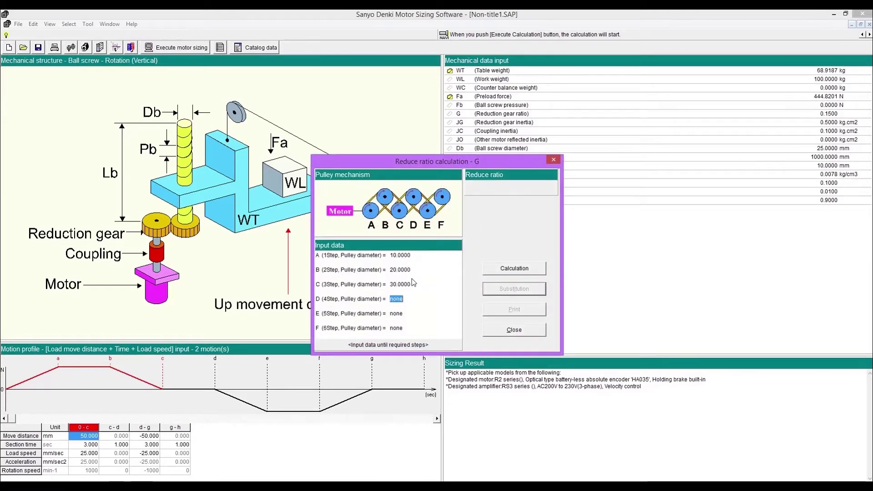
text(40)
key(Tab)
text(50)
key(Tab)
text(60)
key(Tab)
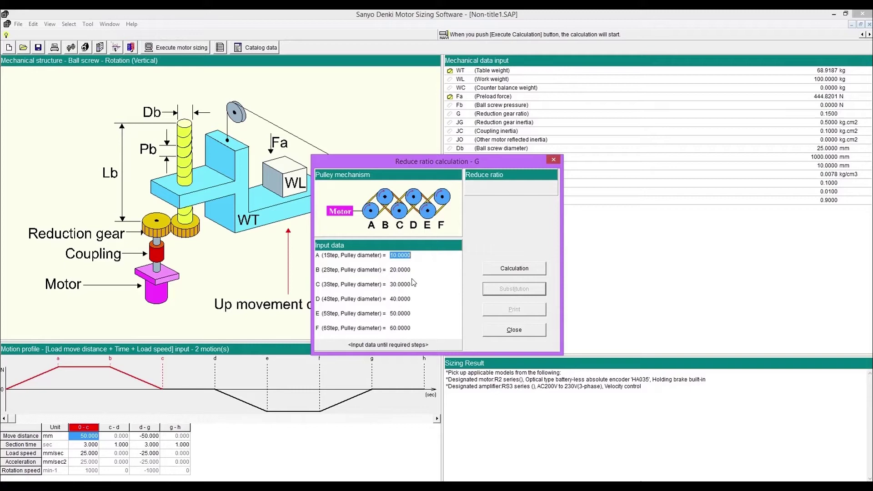
click(501, 270)
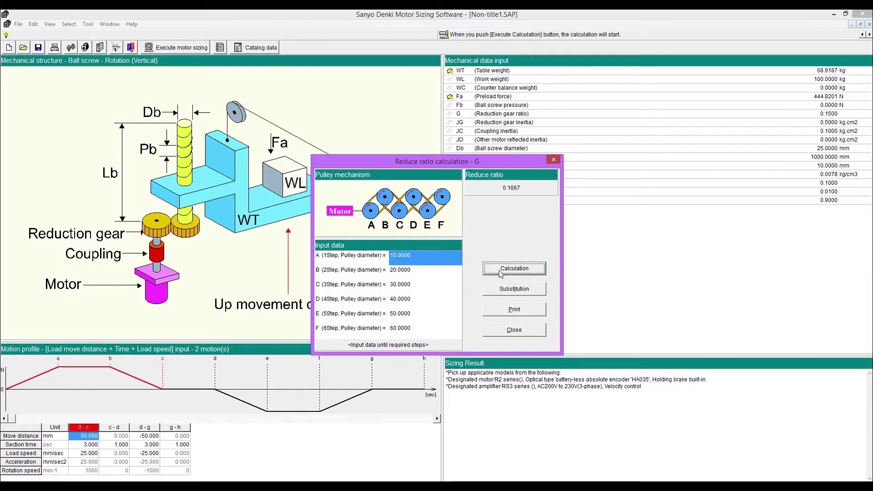
click(507, 292)
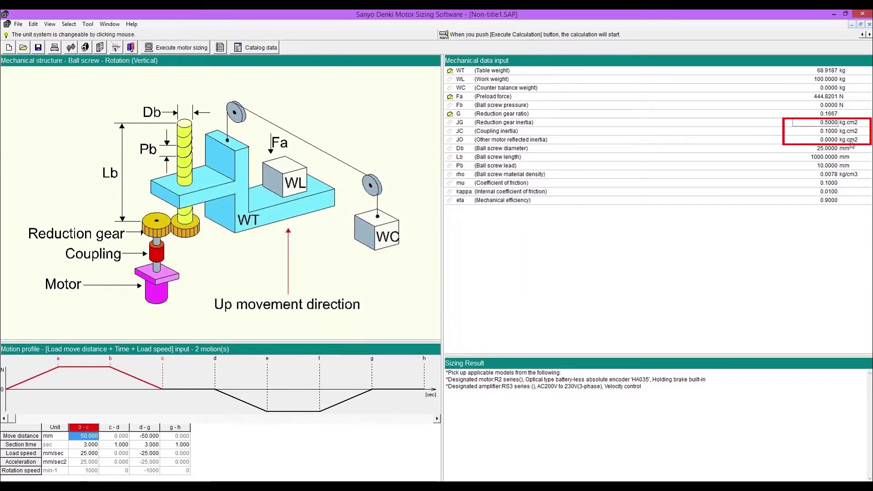
- Enter inertias JG 0.3, JC 0.05 and JO 100 kg.cm2, keeping Db at 25 mm
text(0.3)
key(Return)
text(0.05)
key(Return)
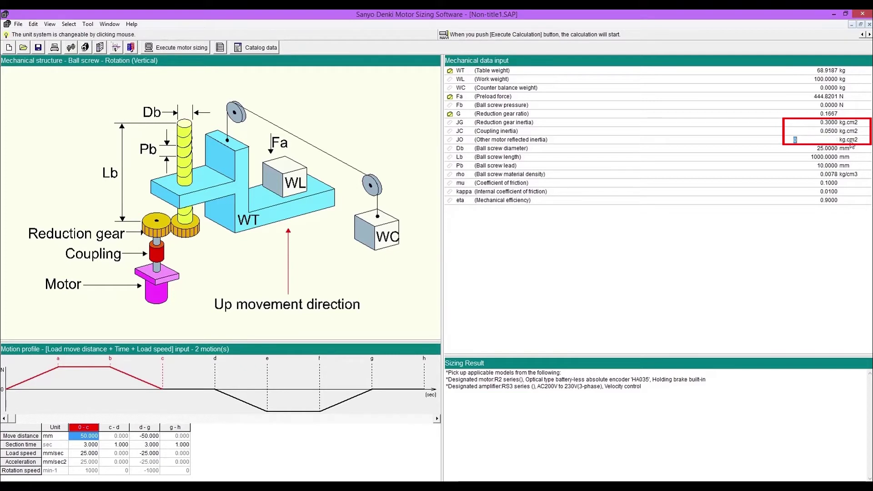
text(100)
key(Return)
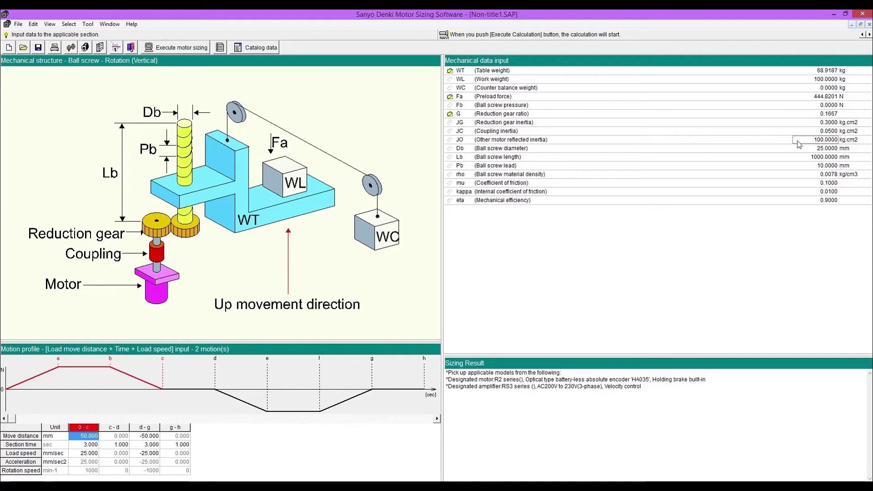
click(773, 142)
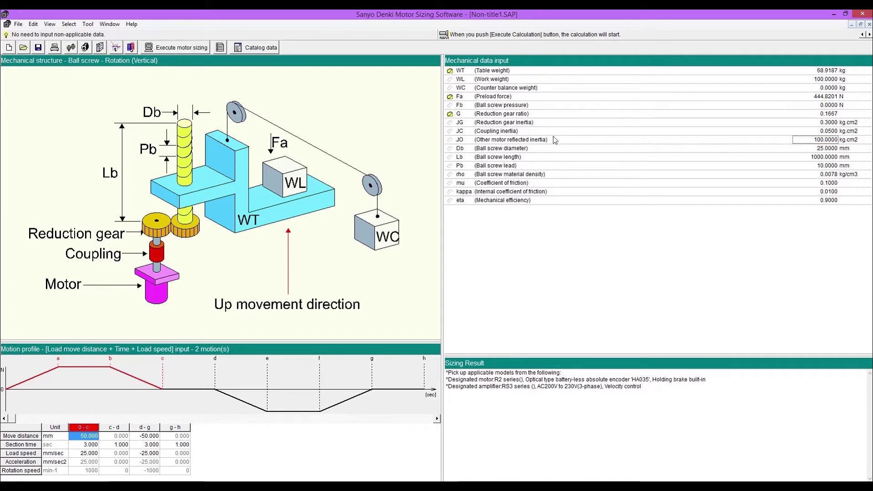
click(451, 141)
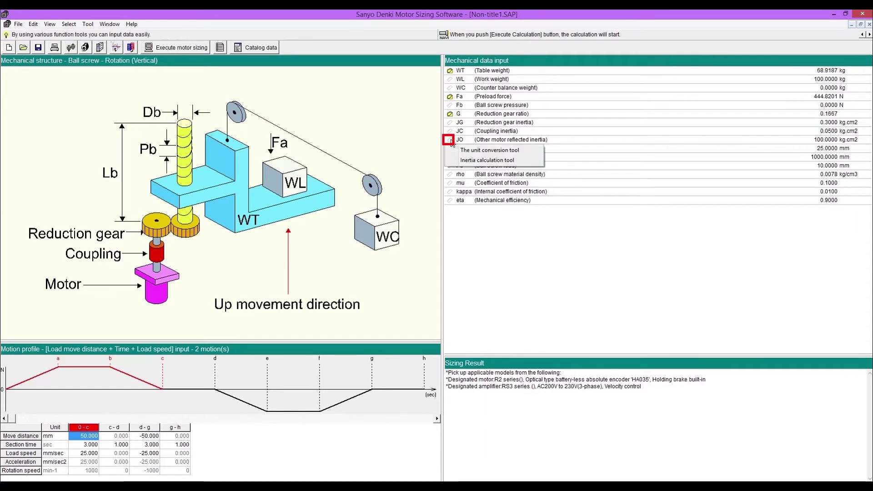
click(469, 151)
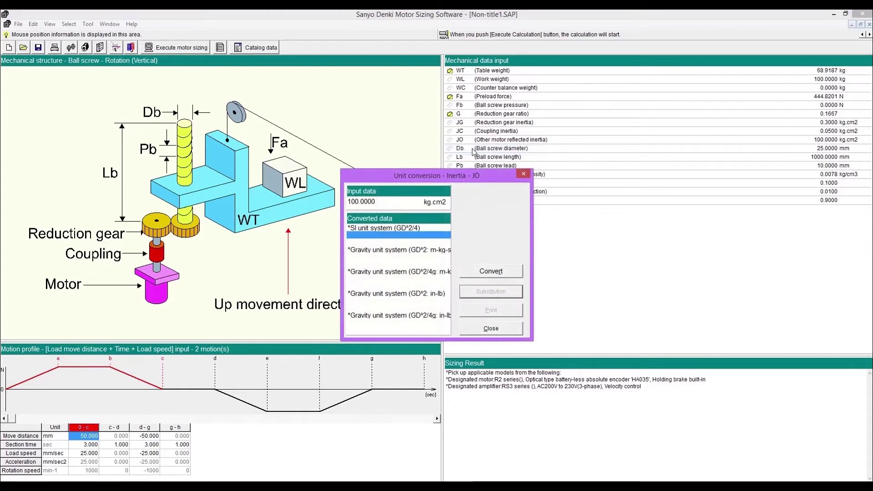
click(449, 202)
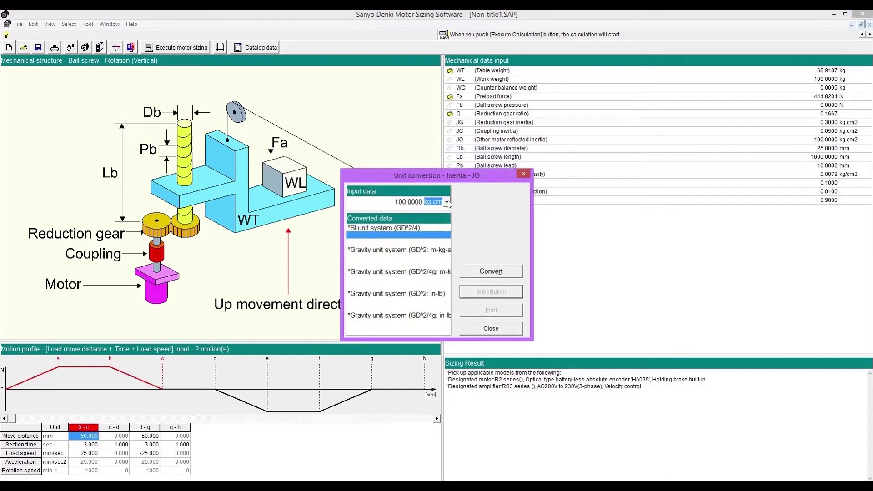
click(449, 201)
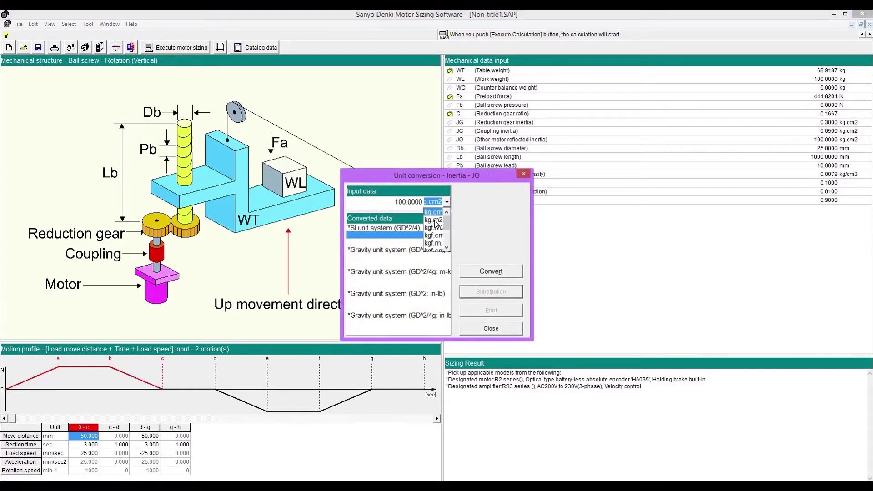
click(435, 220)
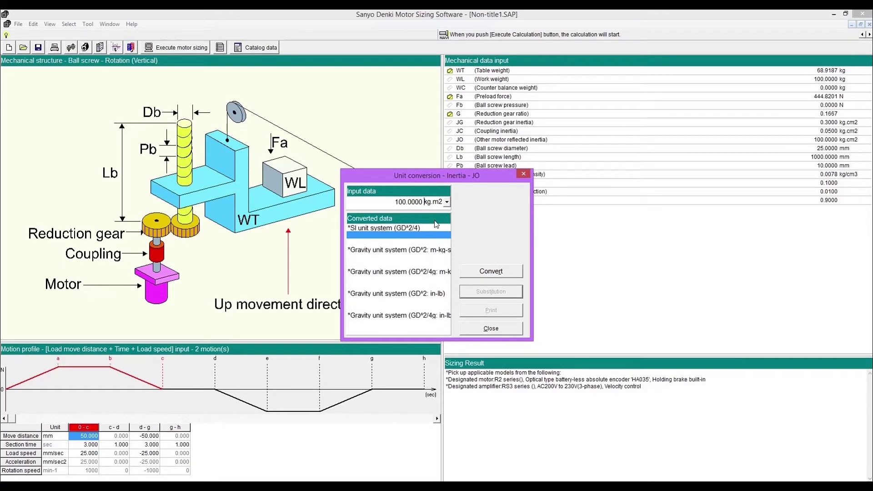
click(482, 272)
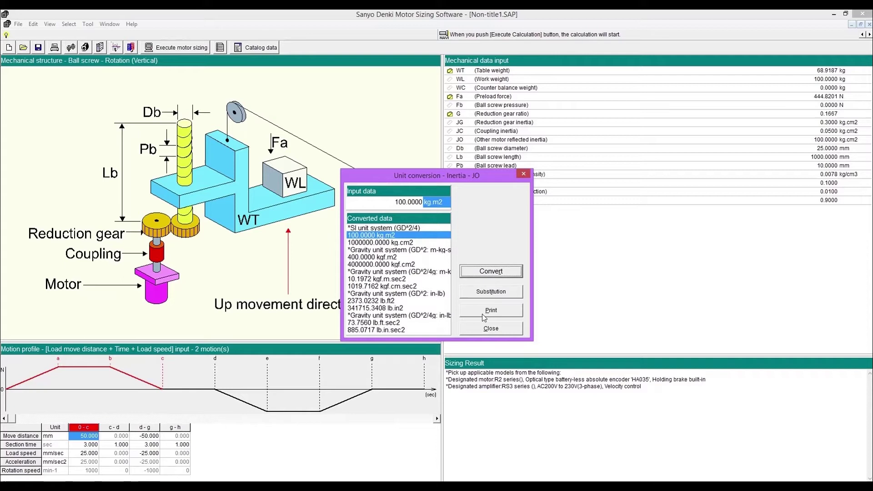
click(484, 328)
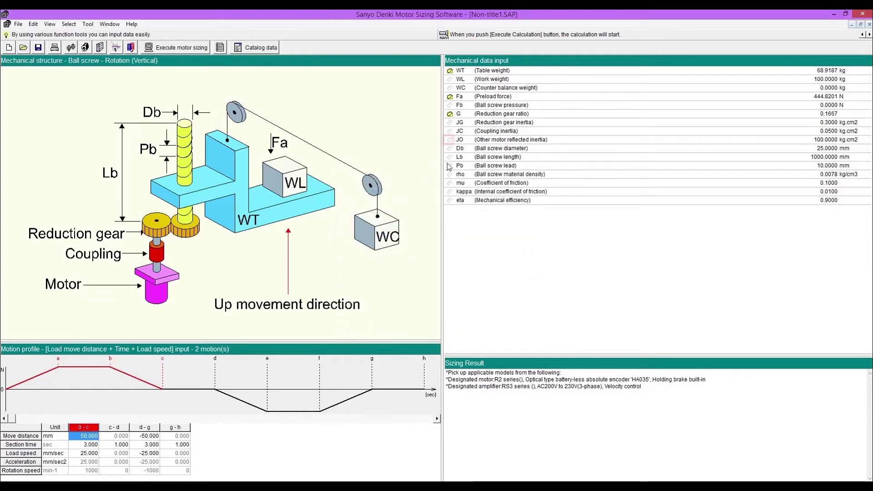
- Open the inertia calculation tool for JO with a solid rectangular block shape
click(450, 141)
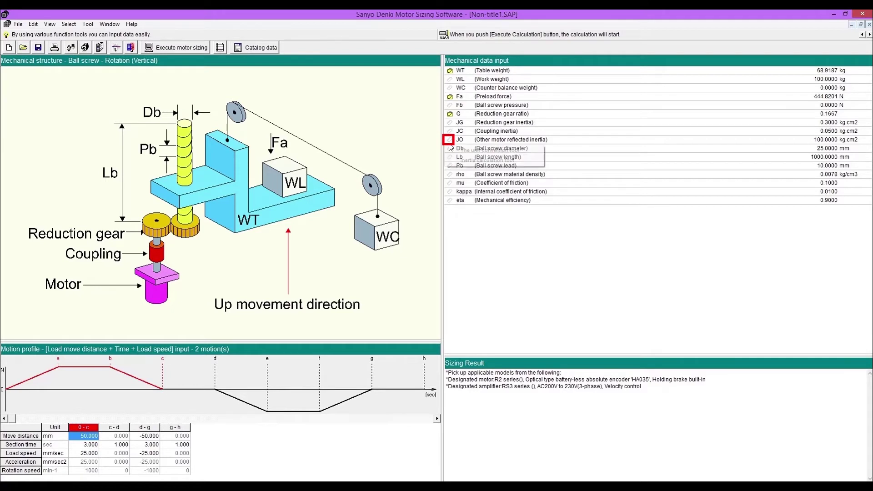
click(481, 161)
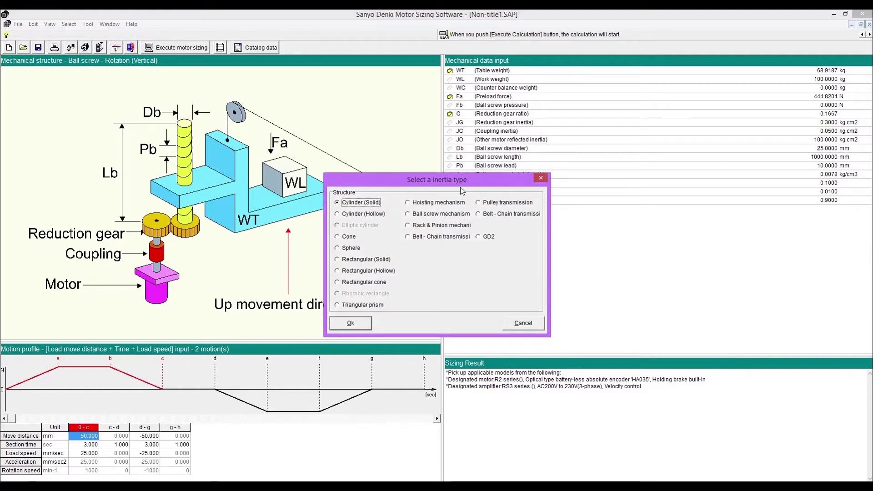
click(383, 262)
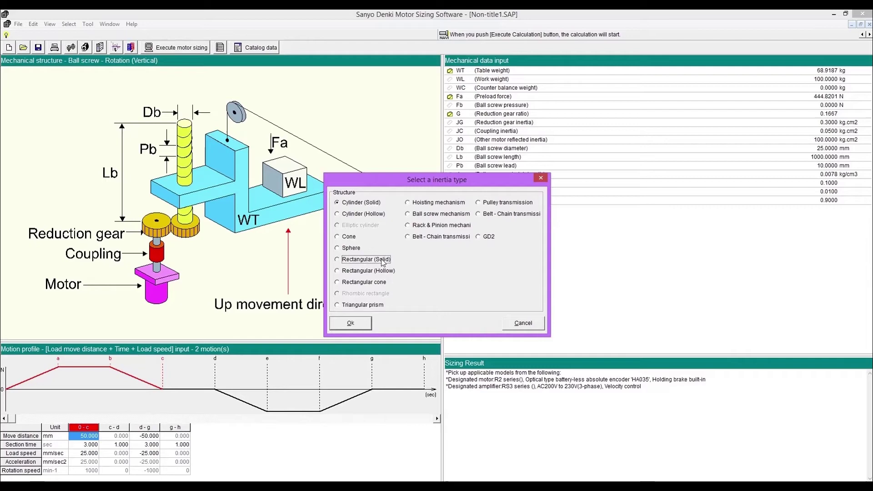
click(356, 323)
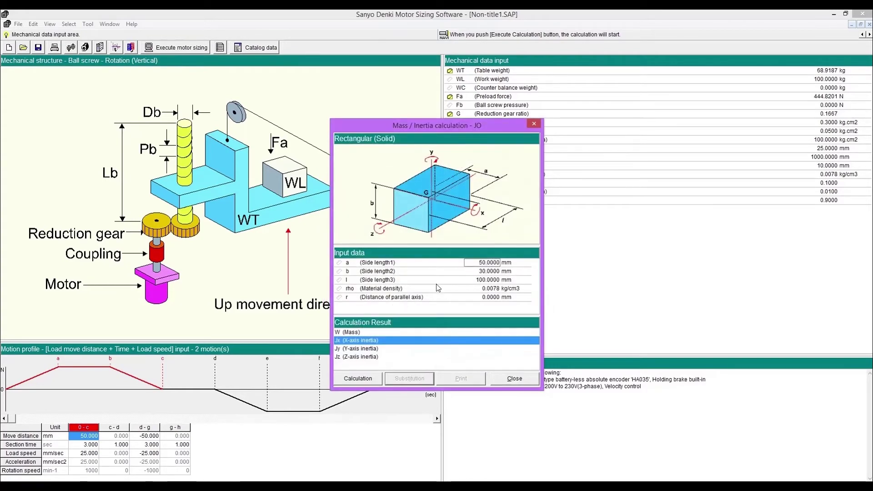
- Enter sides a=200 mm and b=50 mm, then apply the 81.2500 kg.cm2 inertia to JO
click(473, 265)
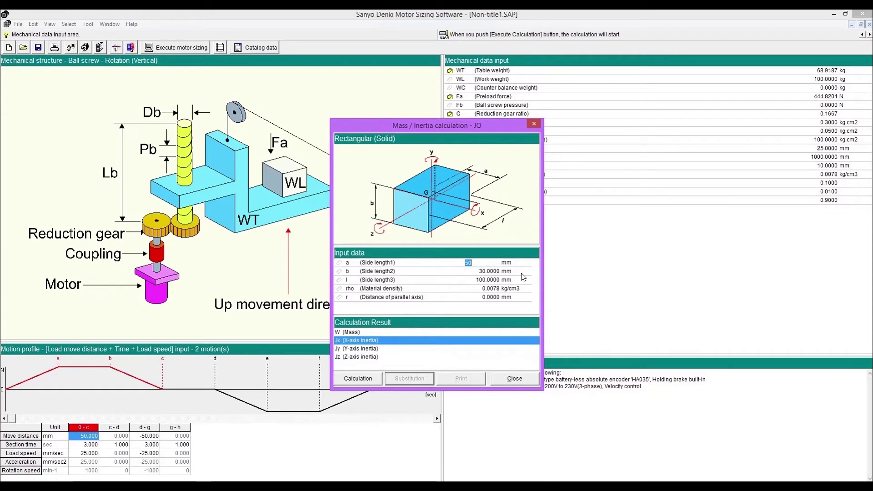
key(Tab)
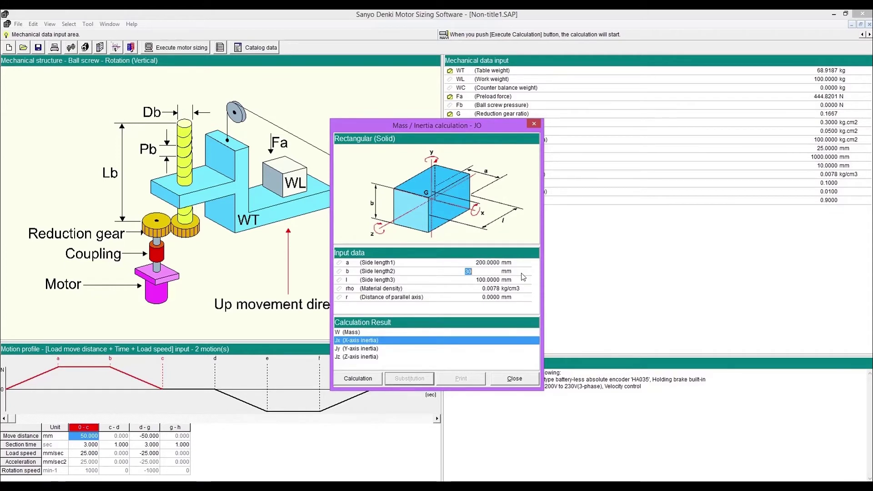
text(50)
key(Tab)
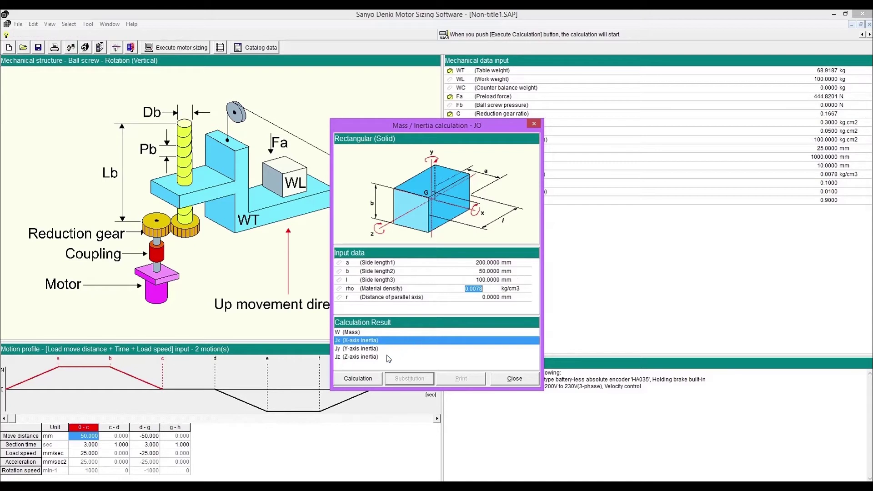
click(358, 380)
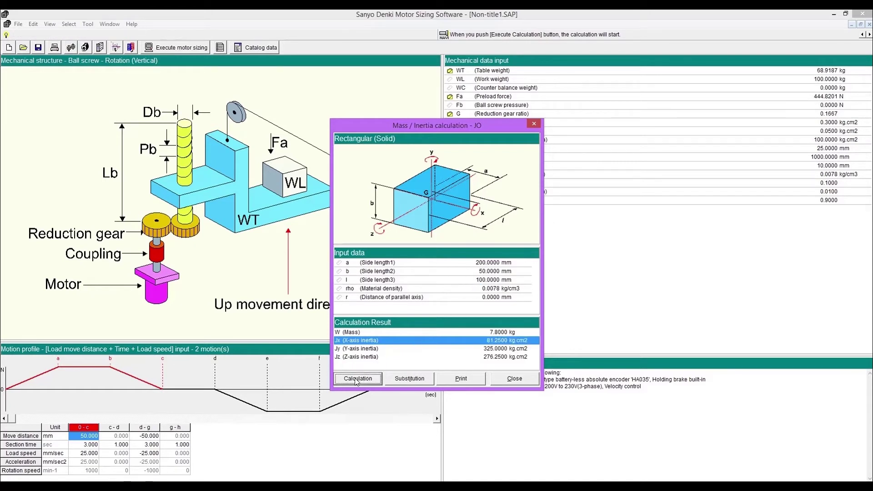
click(405, 378)
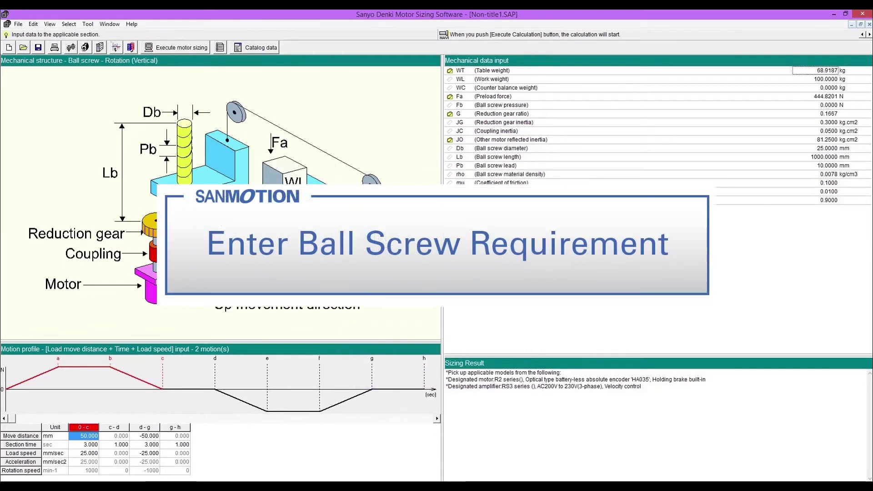
- Enter 15 for ball screw diameter Db and 12 for length Lb
click(823, 152)
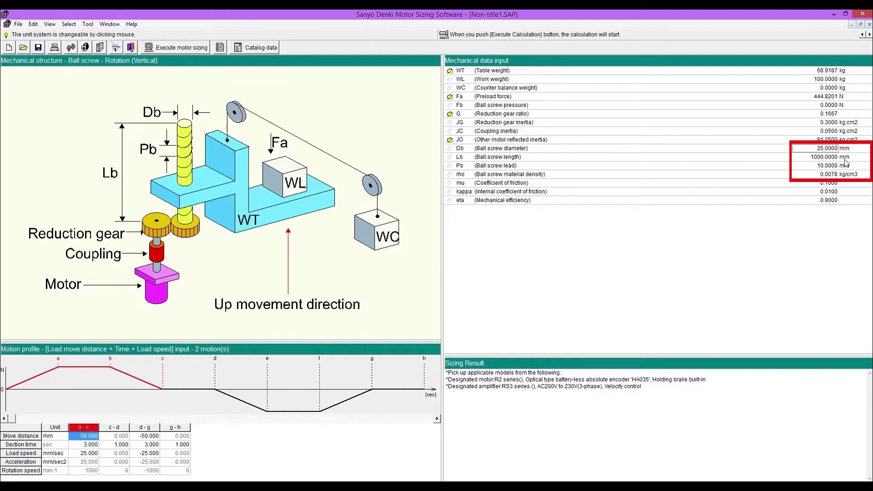
text(15)
key(Return)
text(12)
key(Return)
click(829, 160)
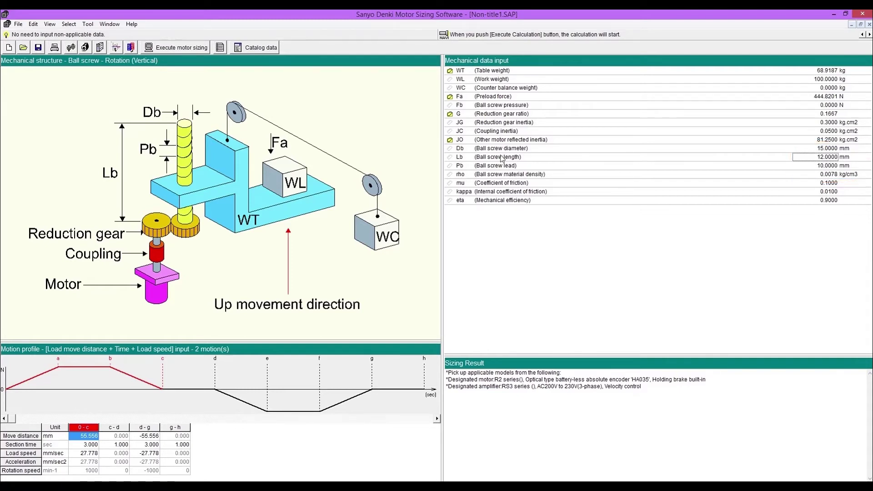
- Convert Lb from 12 inches and substitute 304.8000 mm as the ball screw length
click(451, 157)
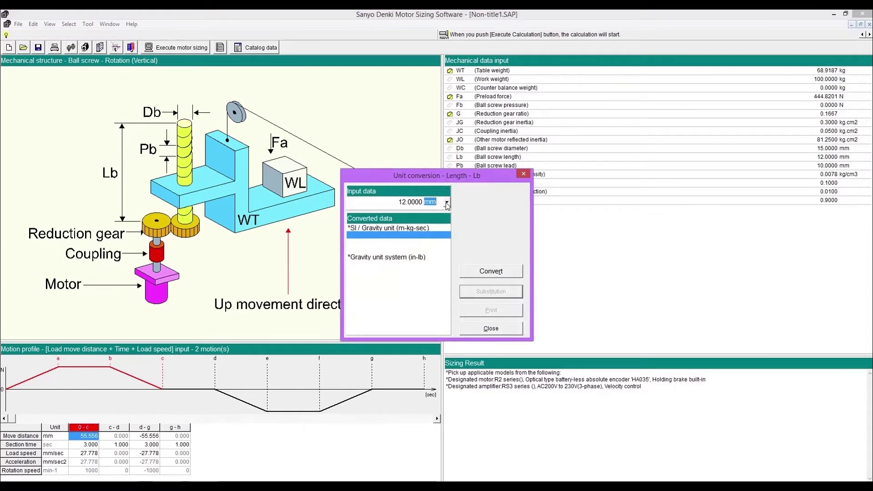
click(447, 203)
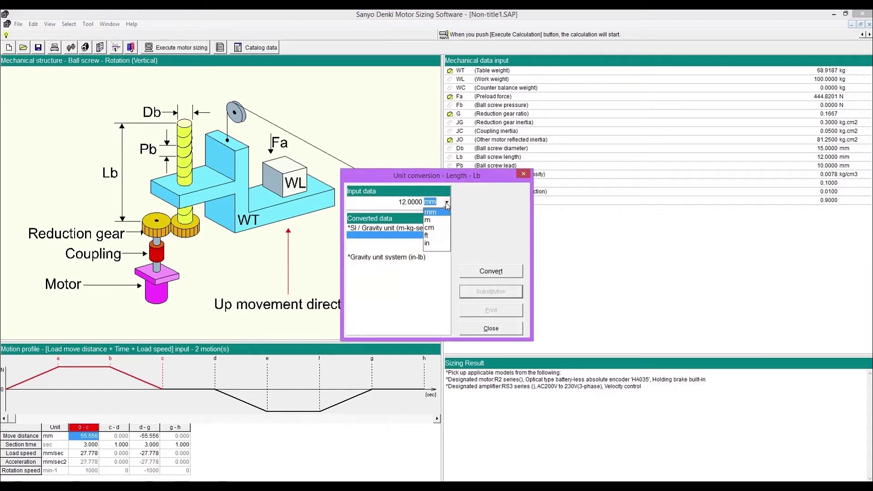
click(441, 245)
click(489, 275)
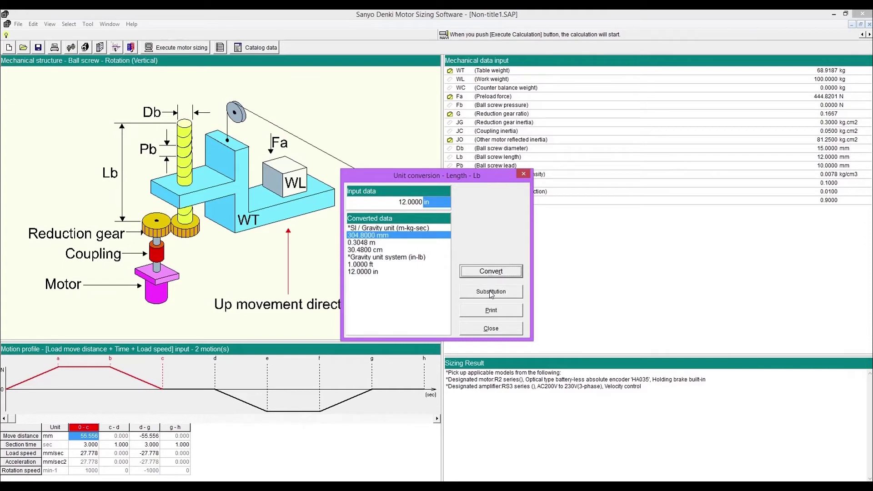
click(491, 293)
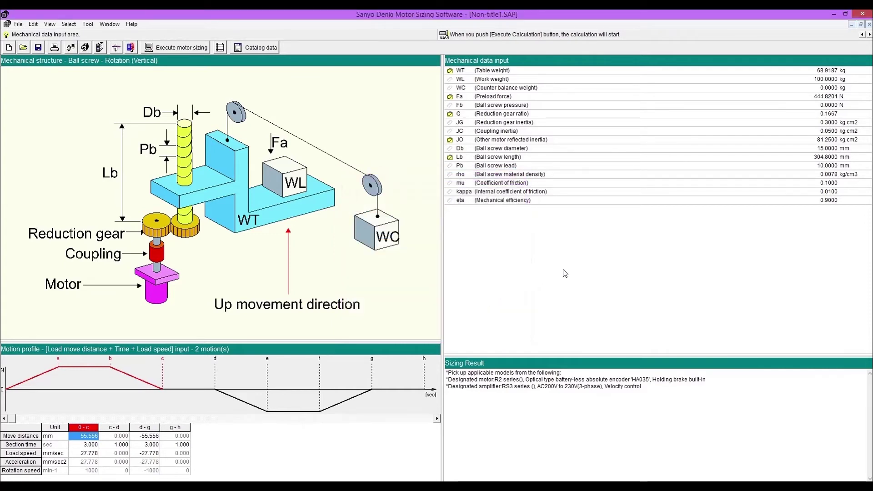
- Commit lead Pb as 5 mm and substitute iron's 0.0078 kg/cm3 density for rho
click(831, 175)
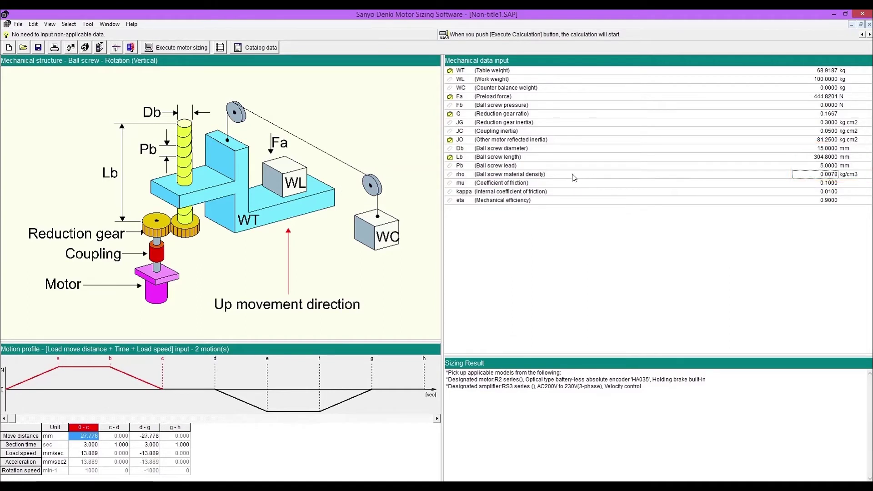
click(451, 175)
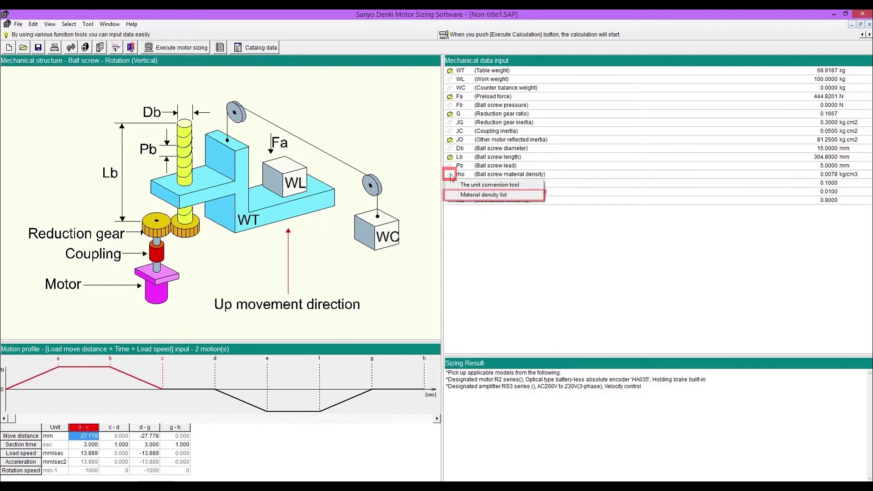
click(486, 195)
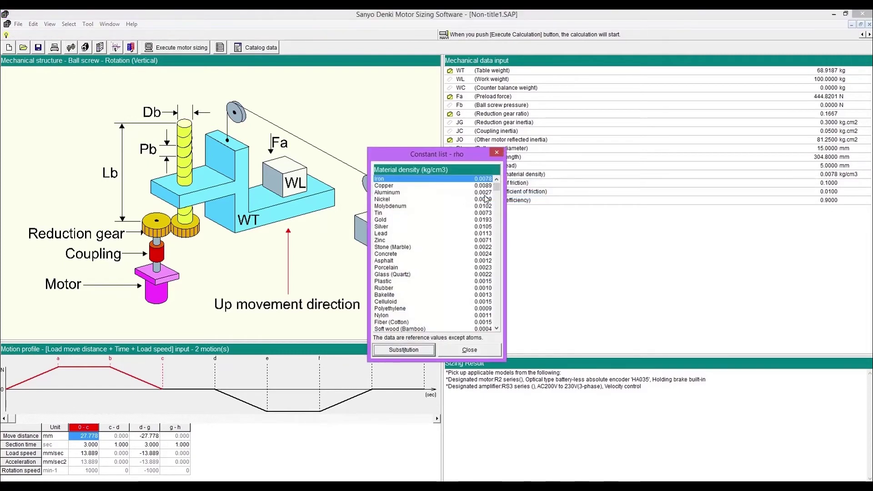
click(404, 350)
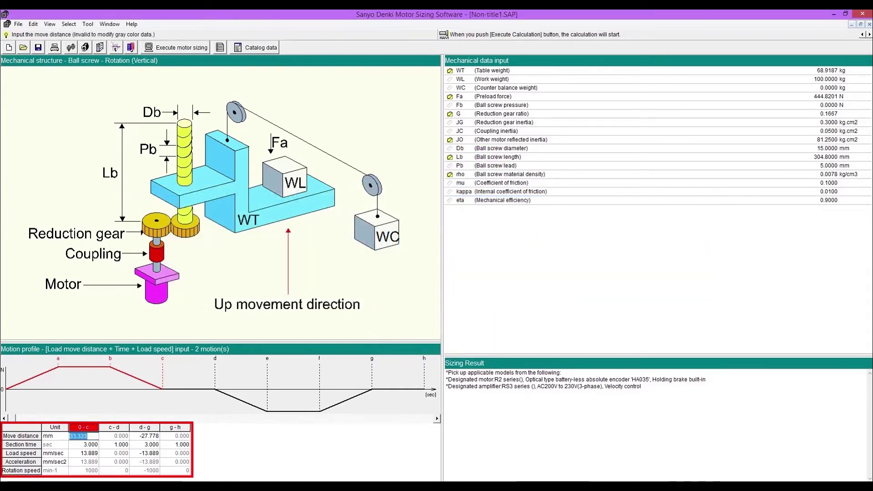
- Enter the outbound motion: 200 mm move, 5 s section time, 60 mm/sec load speed
text(2)
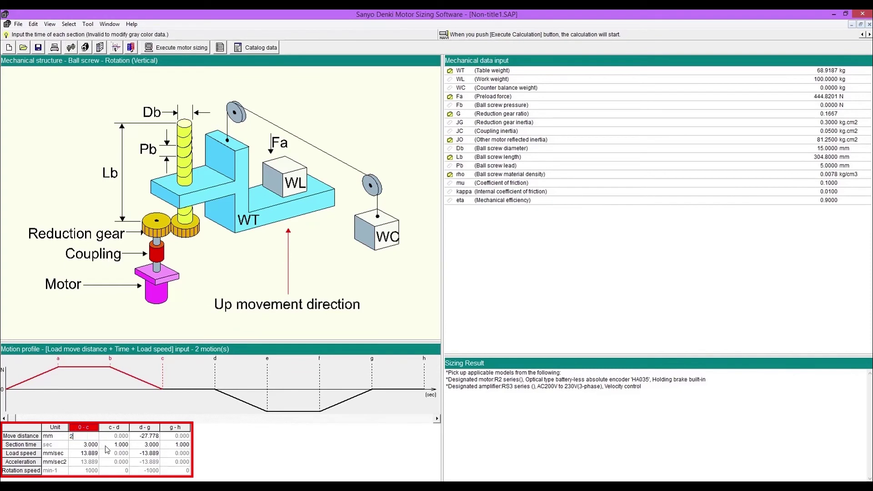
text(00)
key(Return)
text(5)
key(Return)
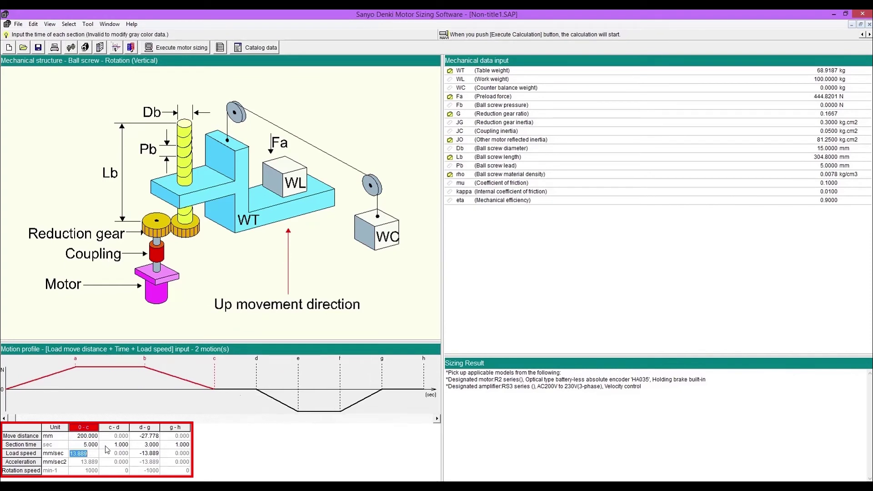
text(60)
key(Return)
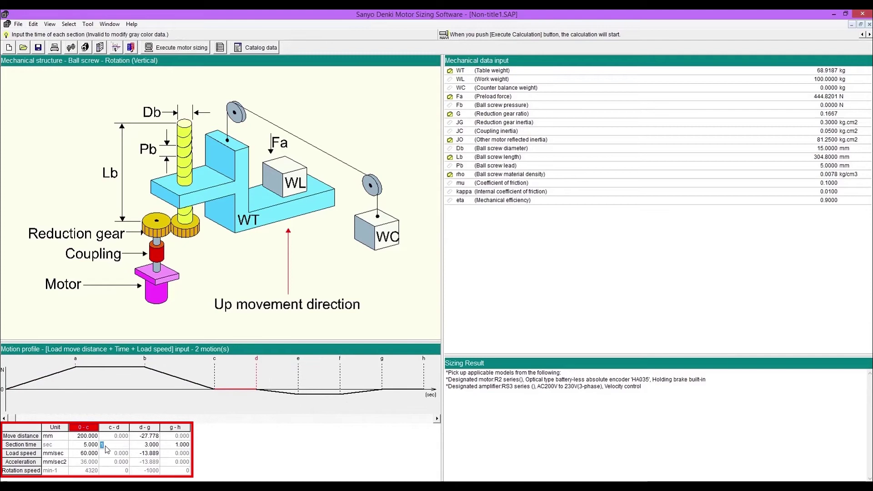
click(66, 454)
click(65, 453)
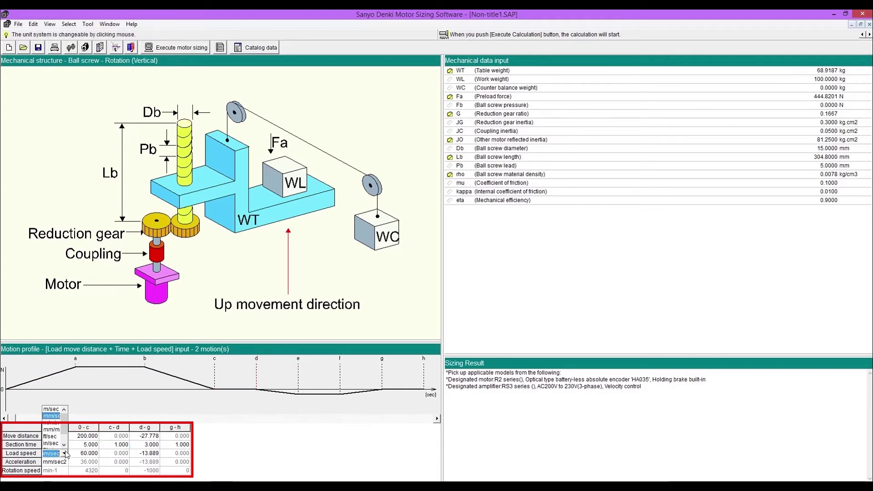
click(65, 454)
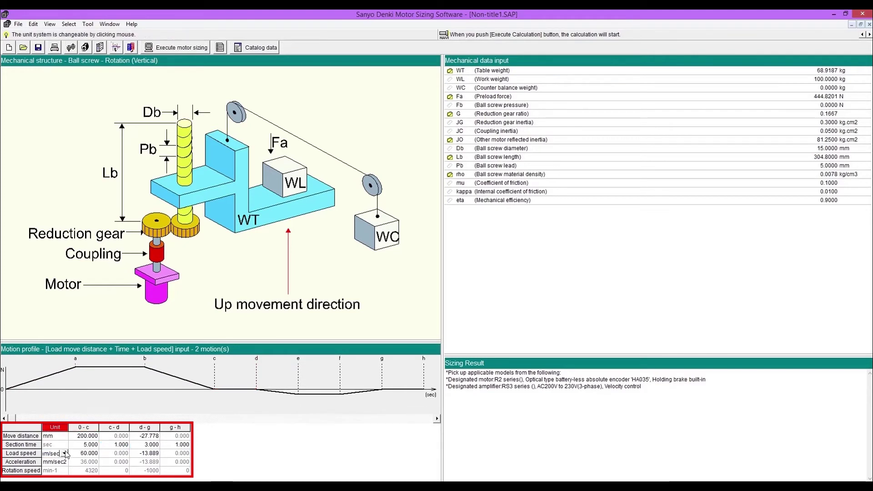
- Set c-d time 0.5 s, a -200 mm return over 10 s at -30 mm/sec, and g-h 2 s
click(111, 444)
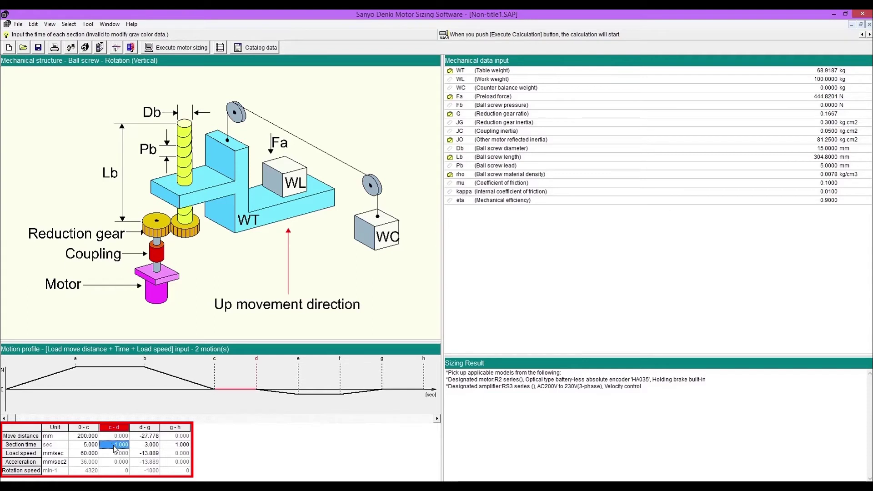
text(0.5)
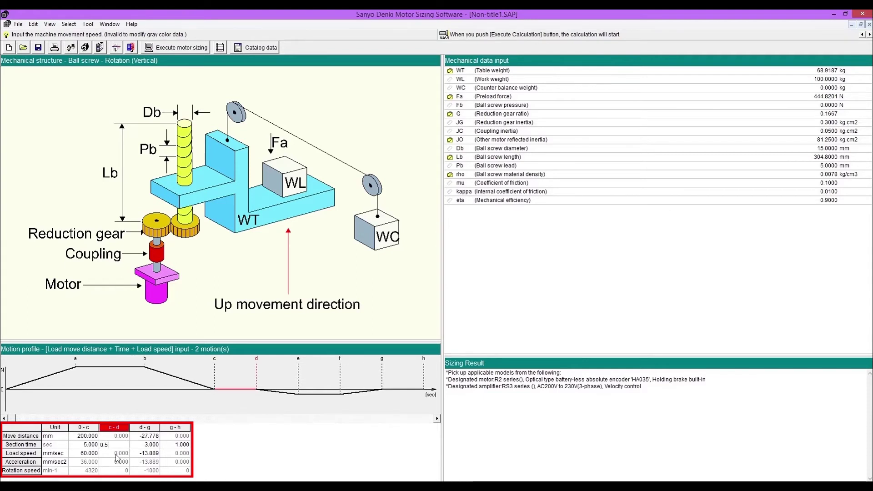
key(Return)
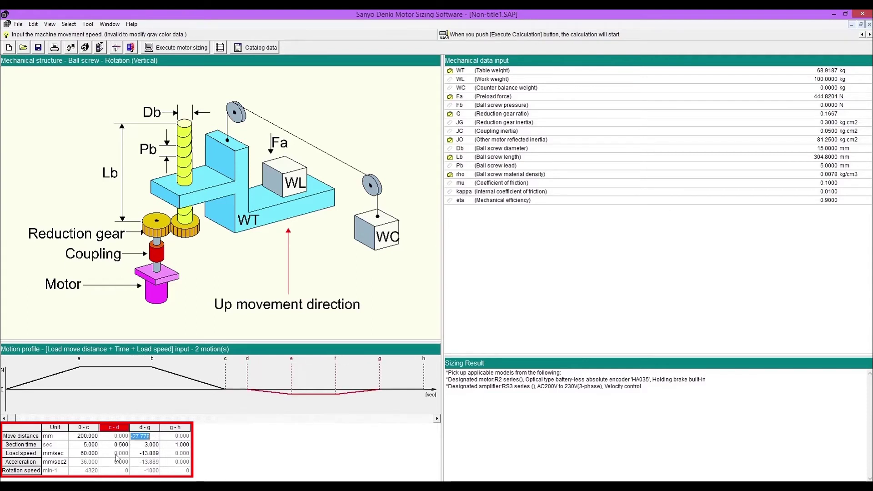
text(-200)
key(Return)
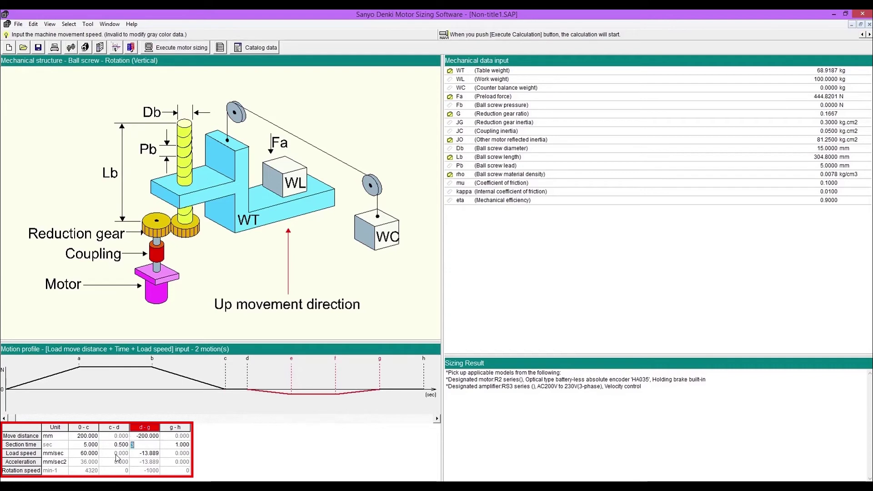
text(10)
key(Return)
text(-30)
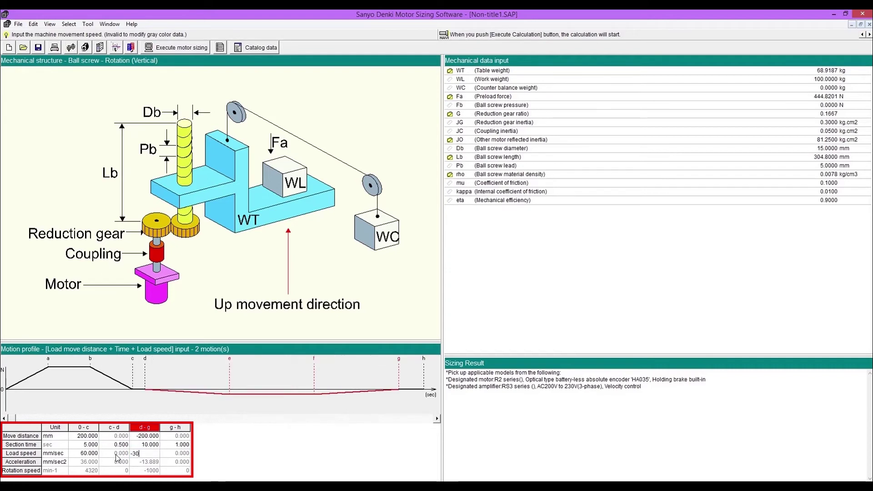
key(Return)
text(2)
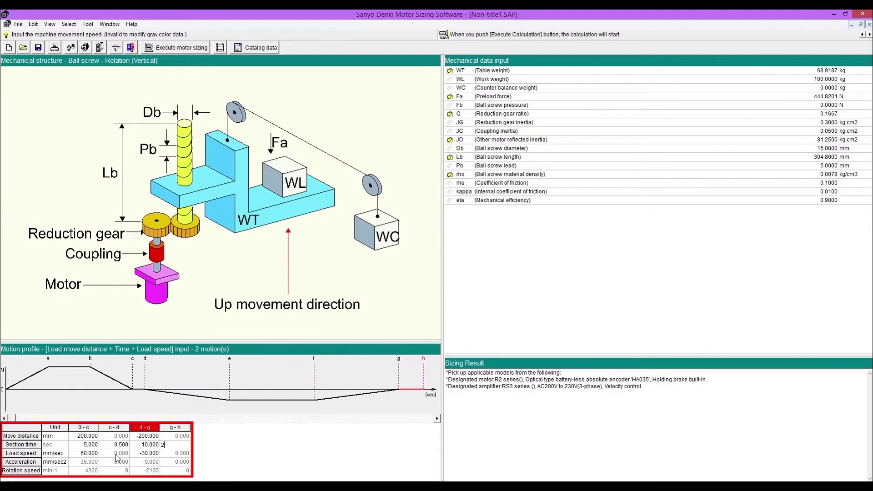
key(Return)
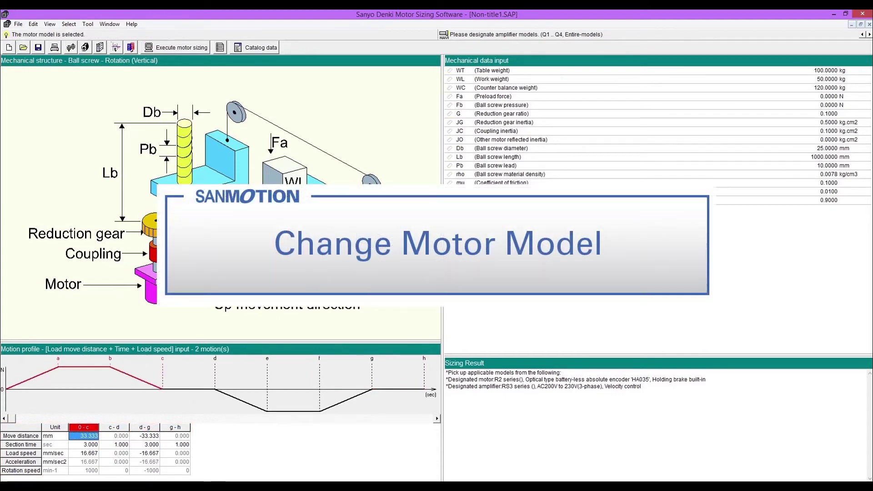
- Set the motor model choice to Entire-selection and confirm the RS3 amplifier settings
click(85, 47)
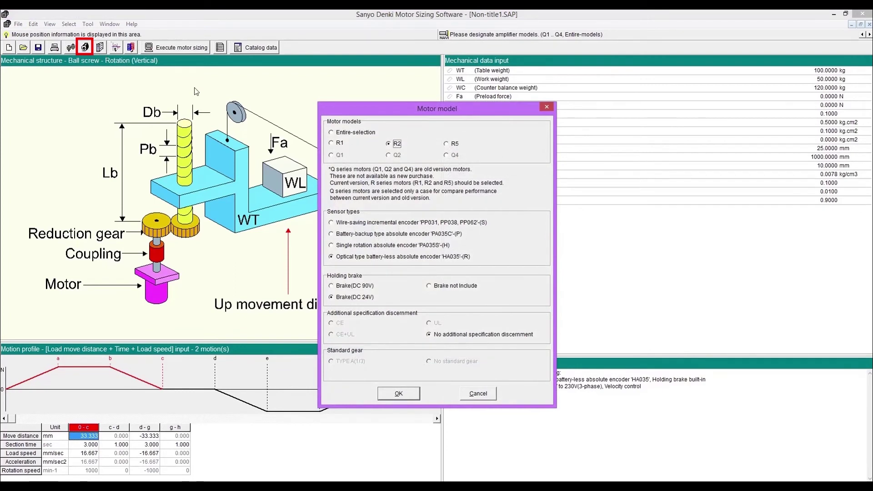
click(331, 133)
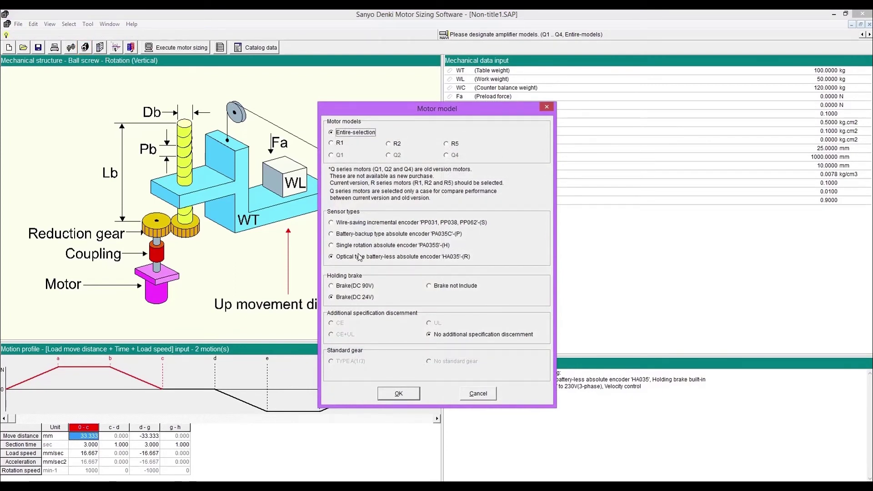
click(398, 393)
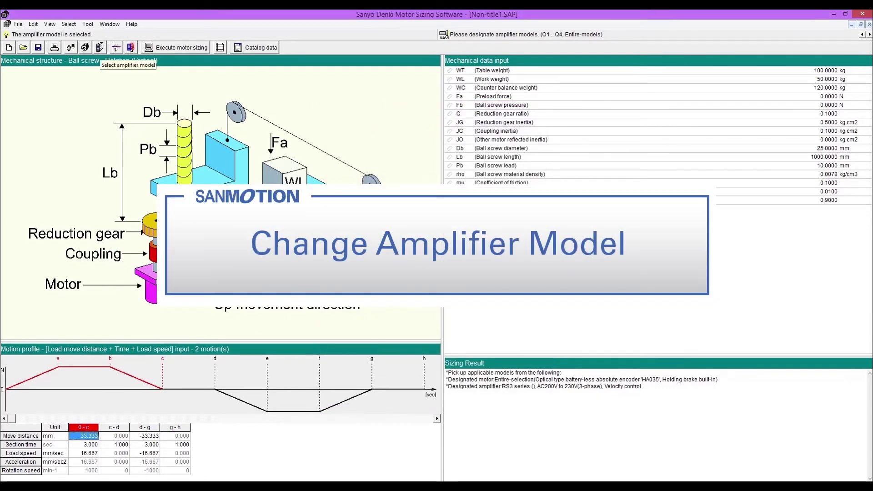
click(100, 47)
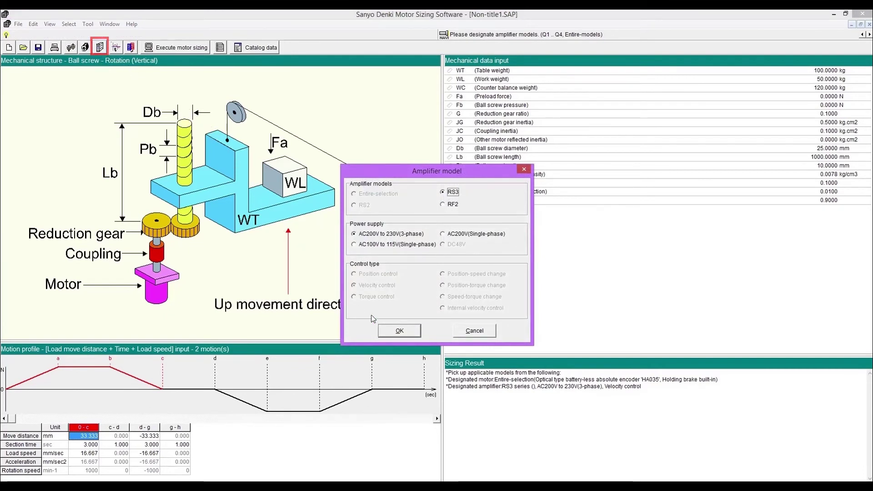
click(398, 332)
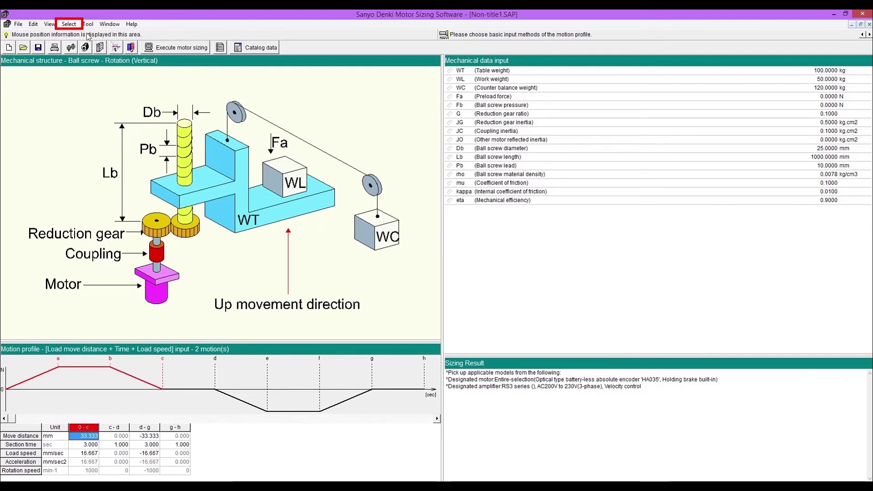
- Tick 'Regard RS2 series amplifier as candidate for sizing' in the Reference value settings
click(71, 26)
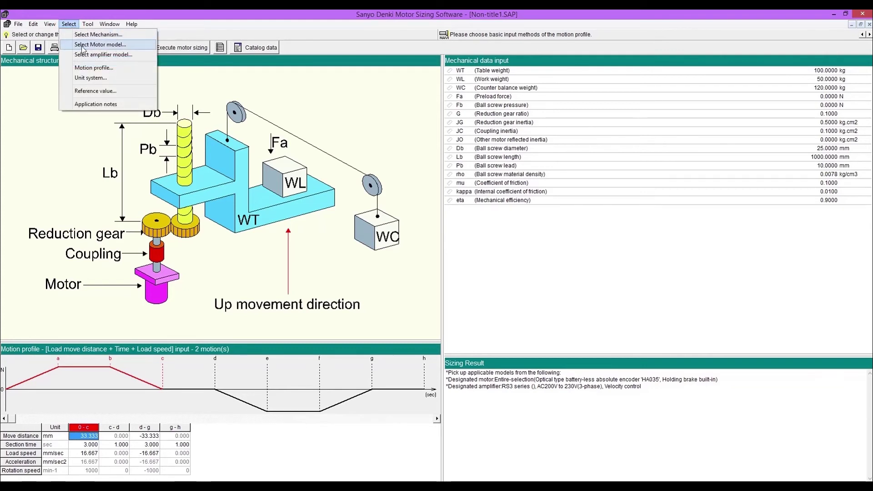
click(107, 91)
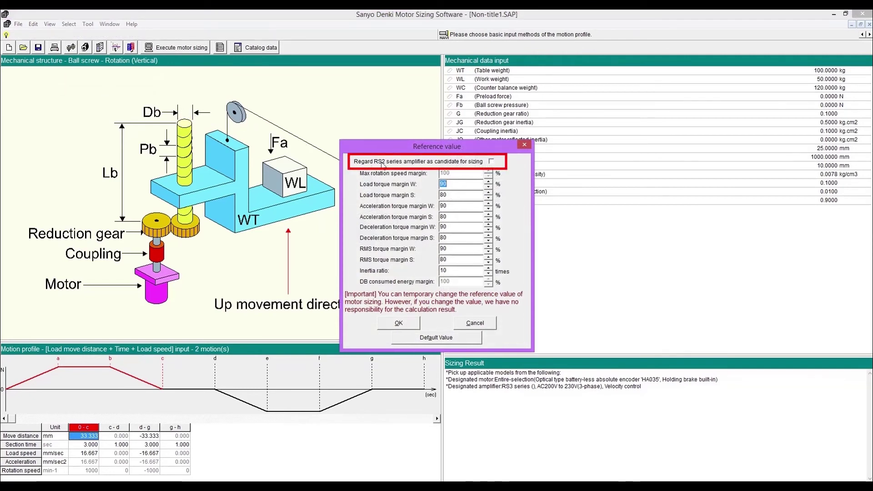
click(491, 162)
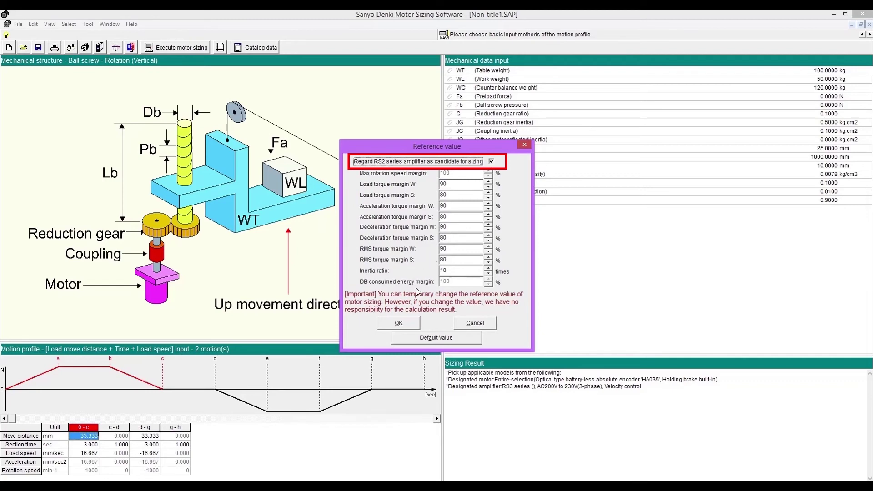
click(399, 324)
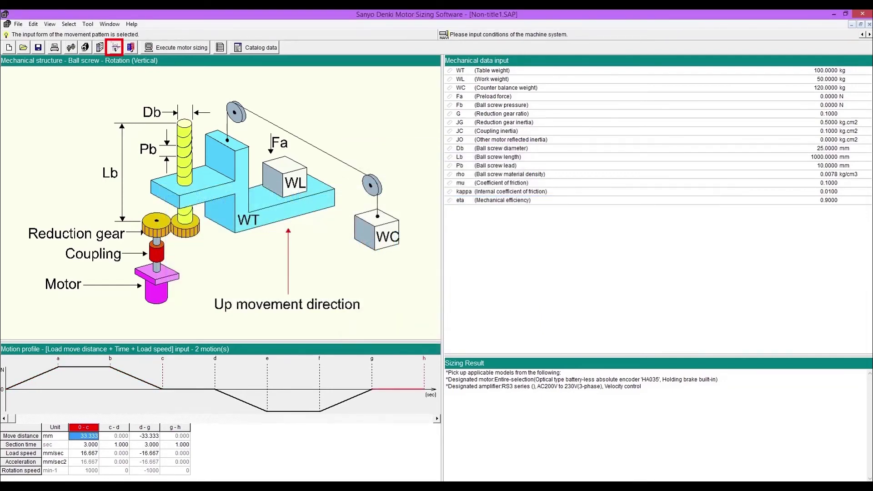
- Set the motion profile input to 'Motor rotation speed + Time' with '1 Motion'
click(116, 48)
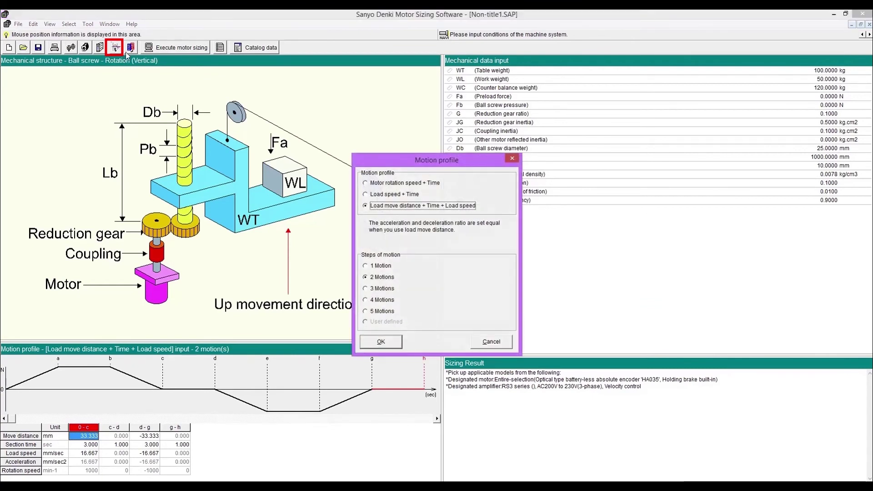
click(366, 184)
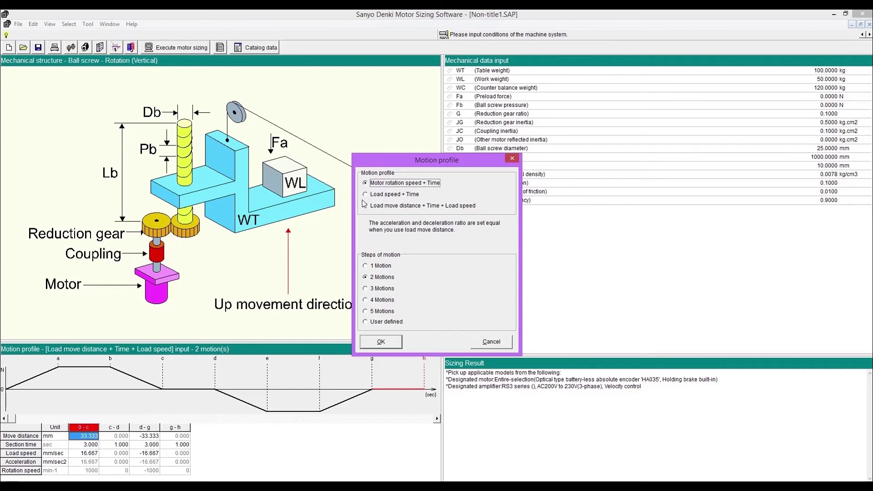
click(366, 266)
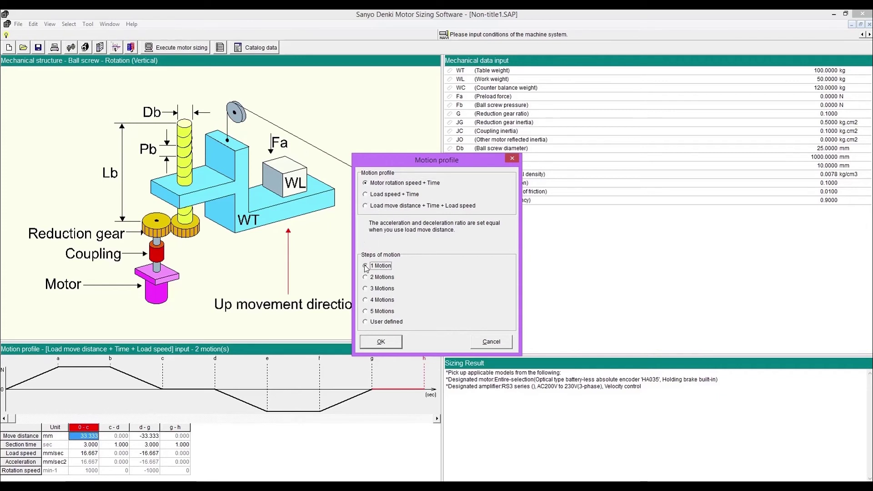
click(382, 342)
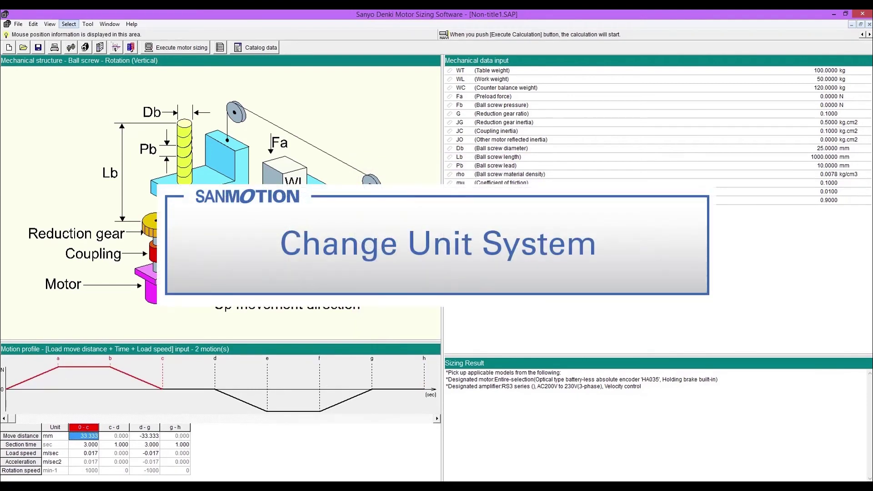
- Switch to the Gravity unit system (GD^2: in-lb) and change WT's unit to oz
click(68, 24)
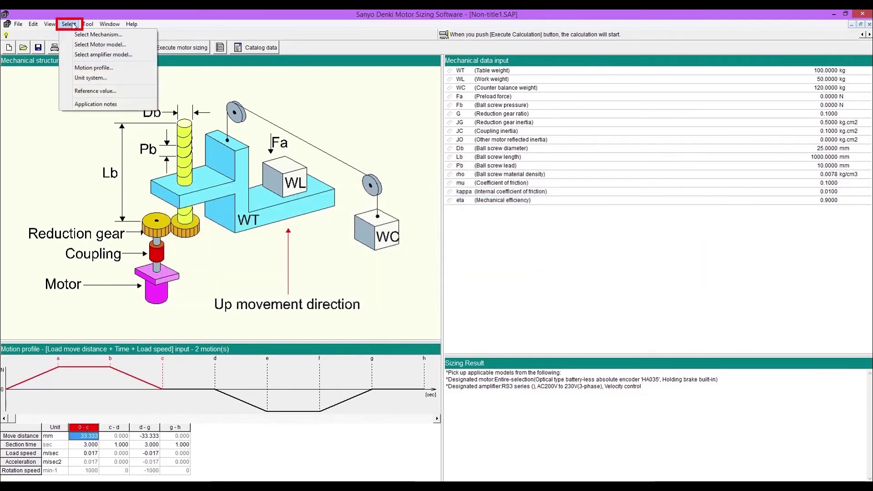
click(101, 78)
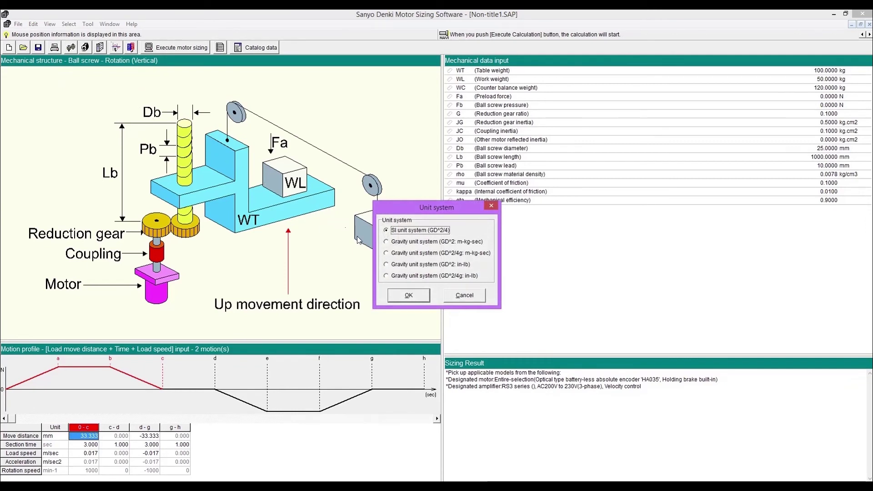
click(387, 265)
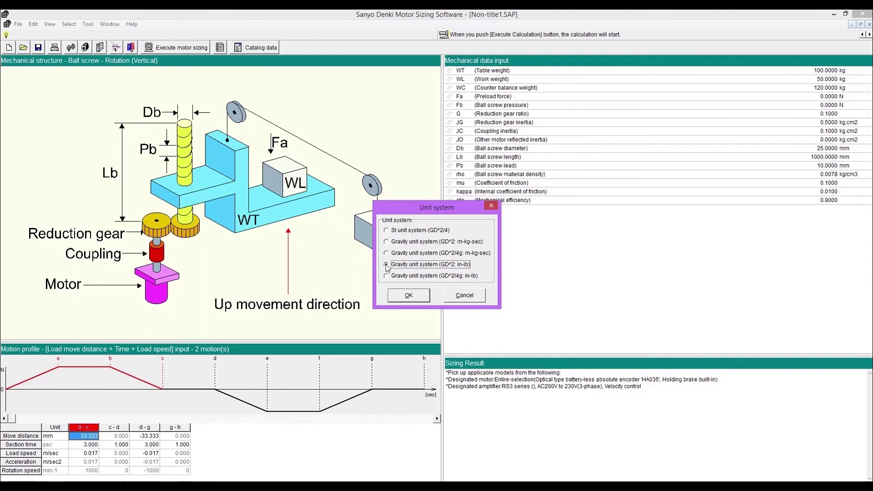
click(409, 294)
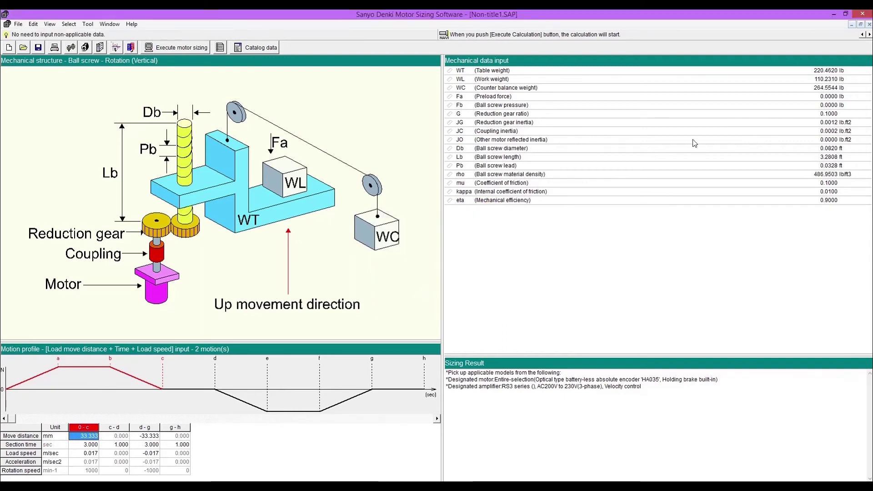
click(868, 71)
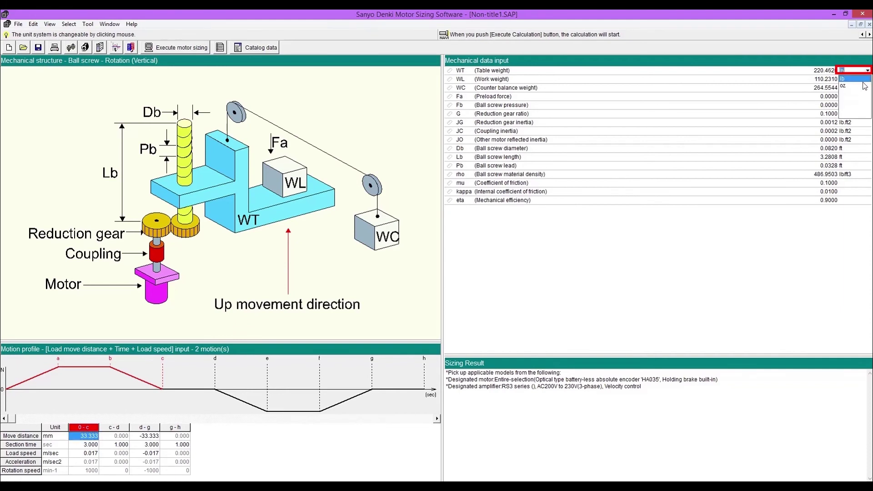
click(856, 87)
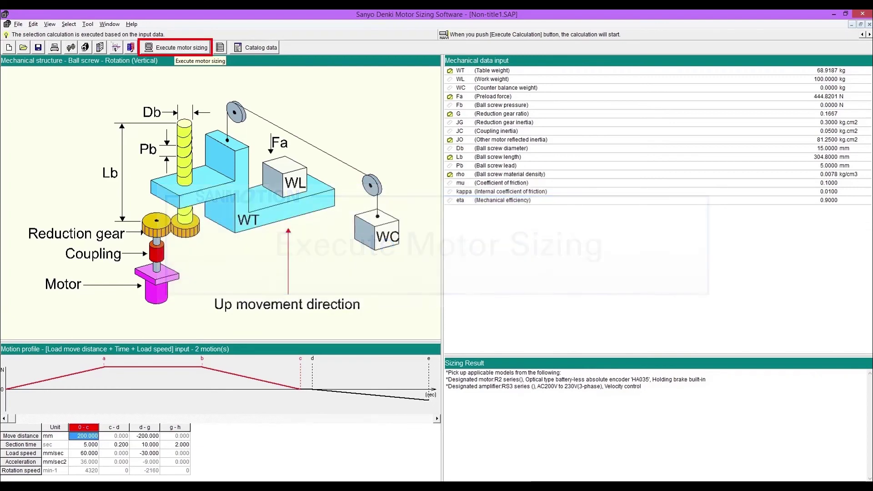
- Execute motor sizing and page through the calculation details for R2AA13180DCR00 with RS3A07A0AA0
click(177, 49)
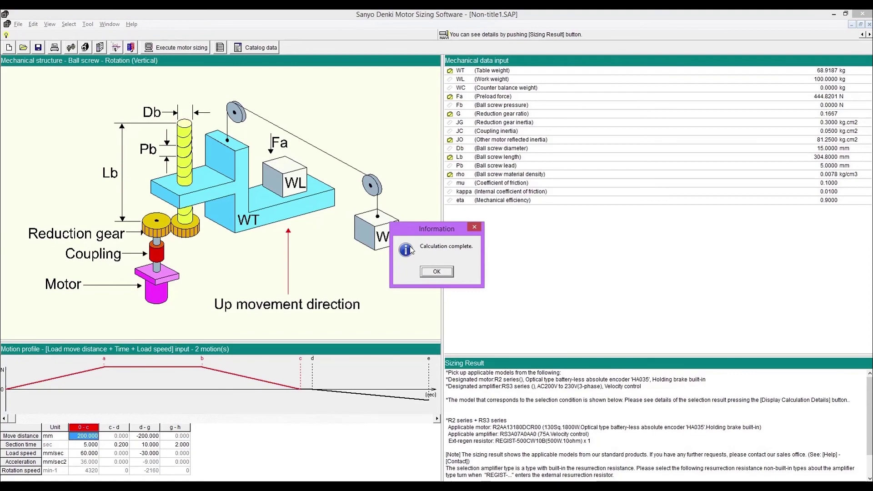
click(437, 272)
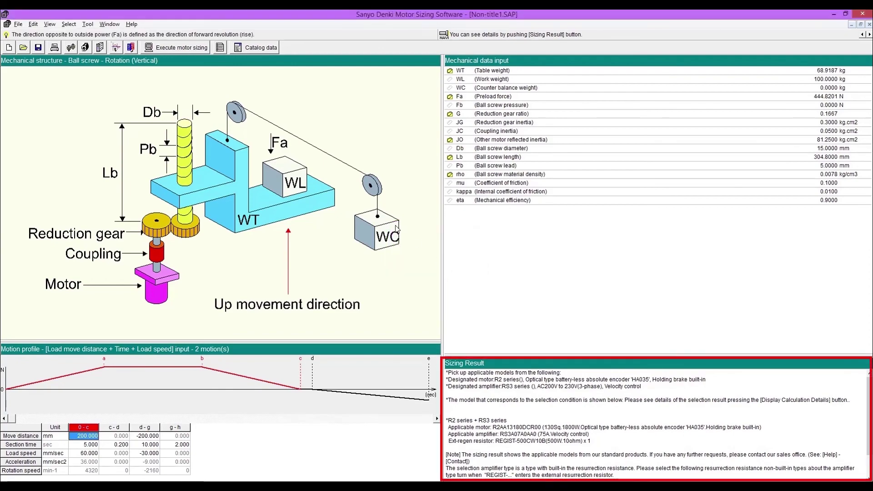
click(220, 47)
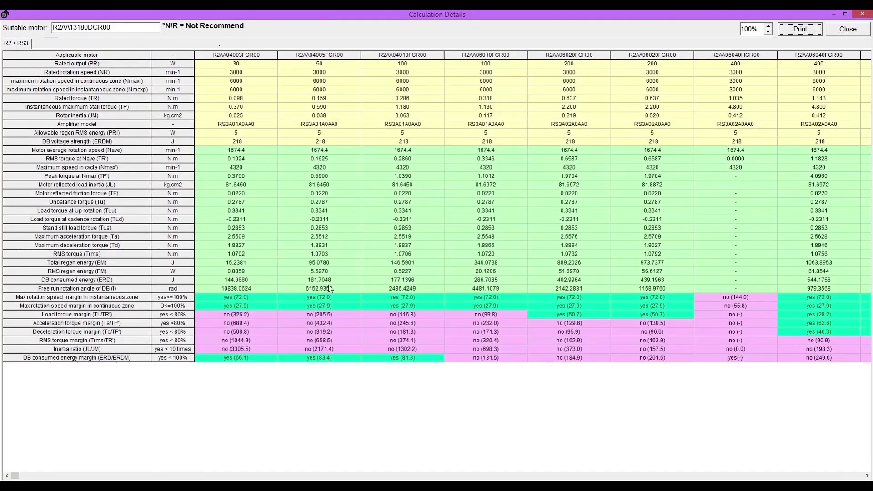
click(405, 476)
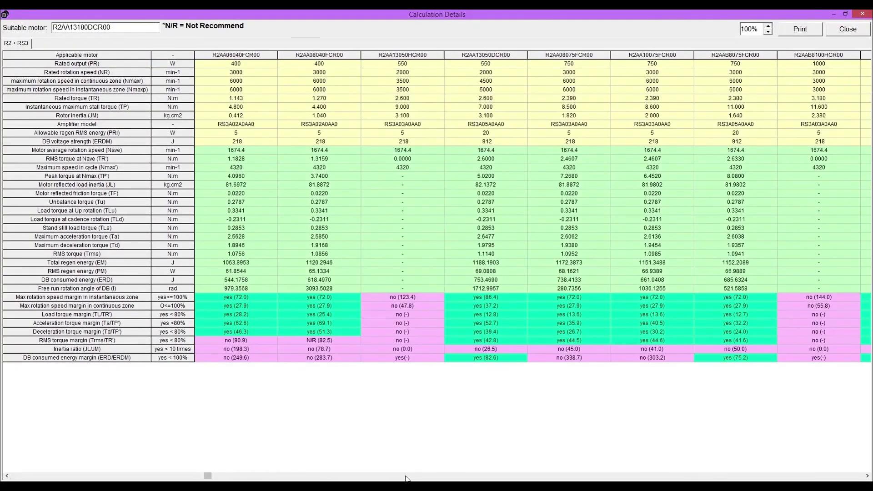
click(406, 476)
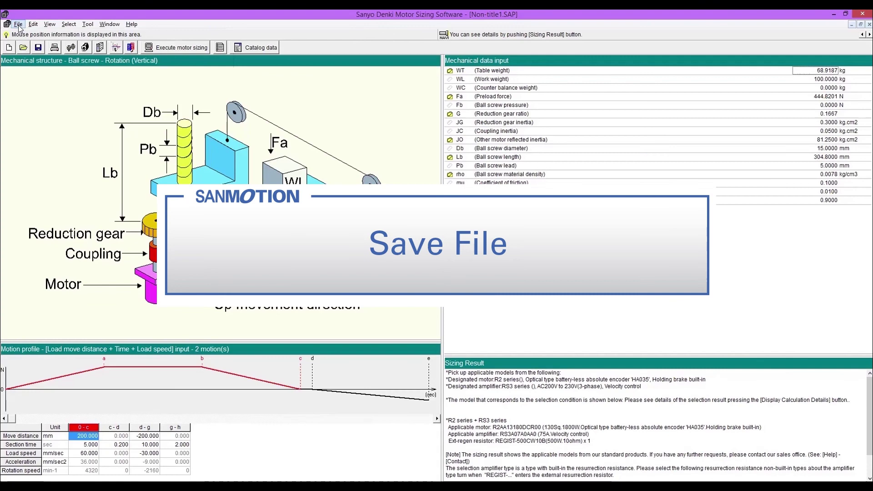
- Choose File > Save as... to save the project as Non-title1.SAP
click(18, 24)
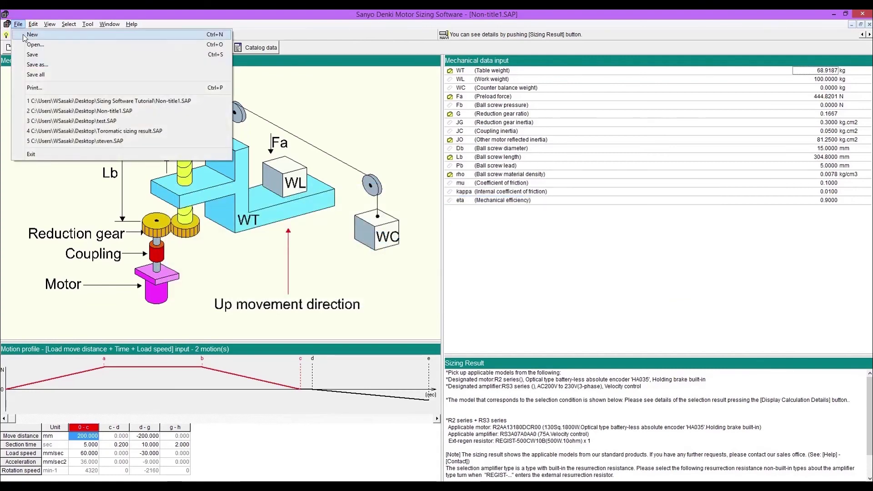
click(39, 65)
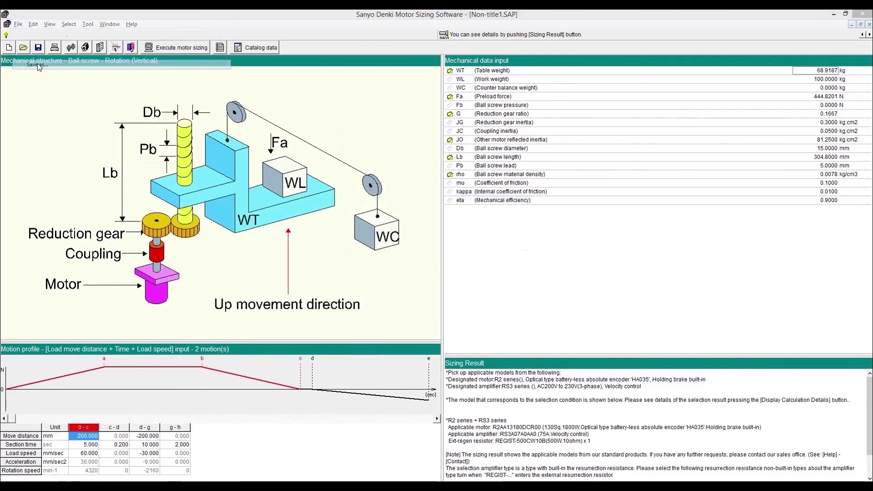